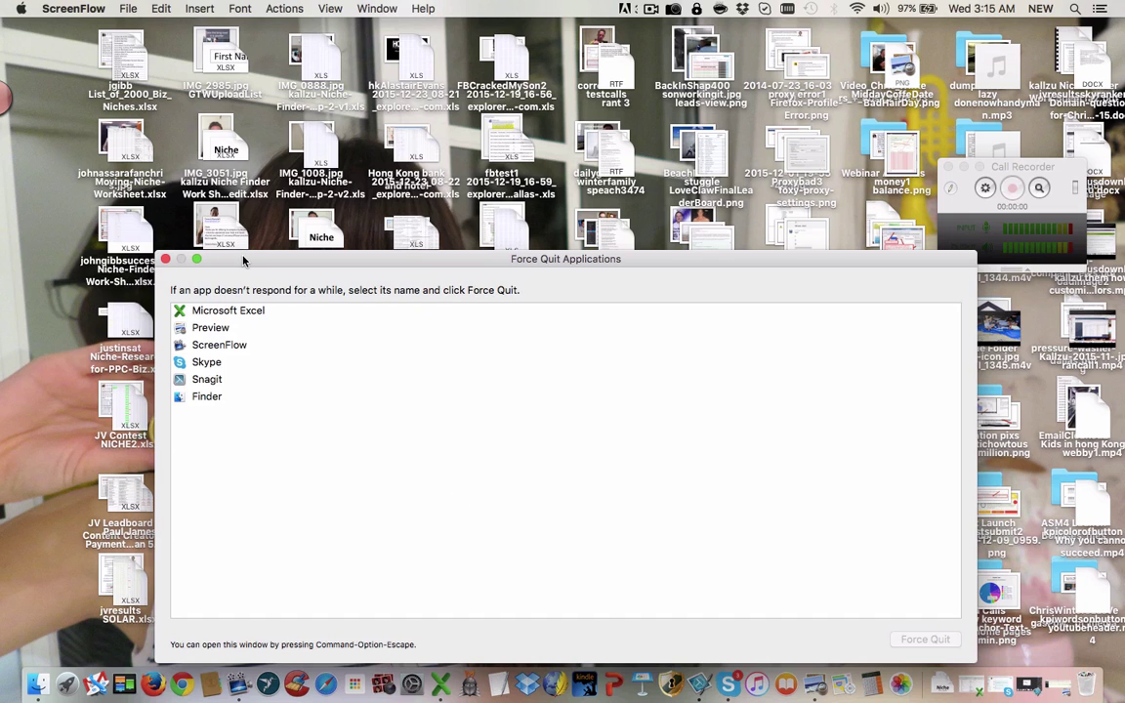
# Reposition the Force Quit Applications window and close it
pyautogui.moveTo(243, 260); pyautogui.dragTo(231, 193)
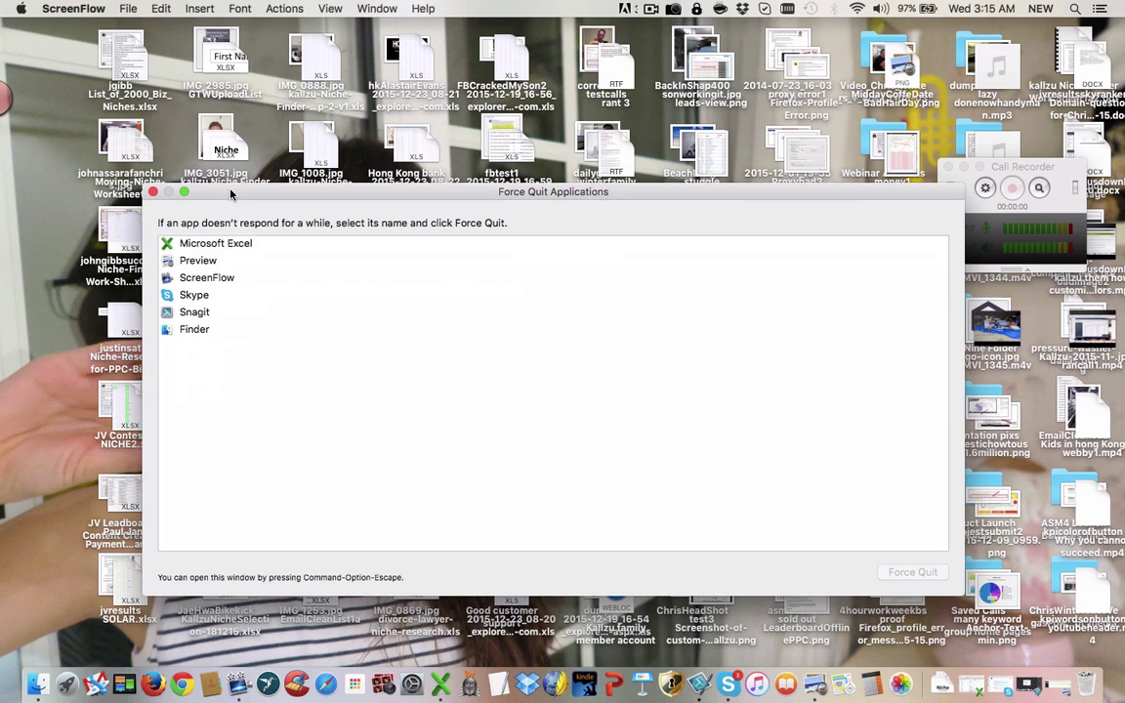
pyautogui.click(19, 10)
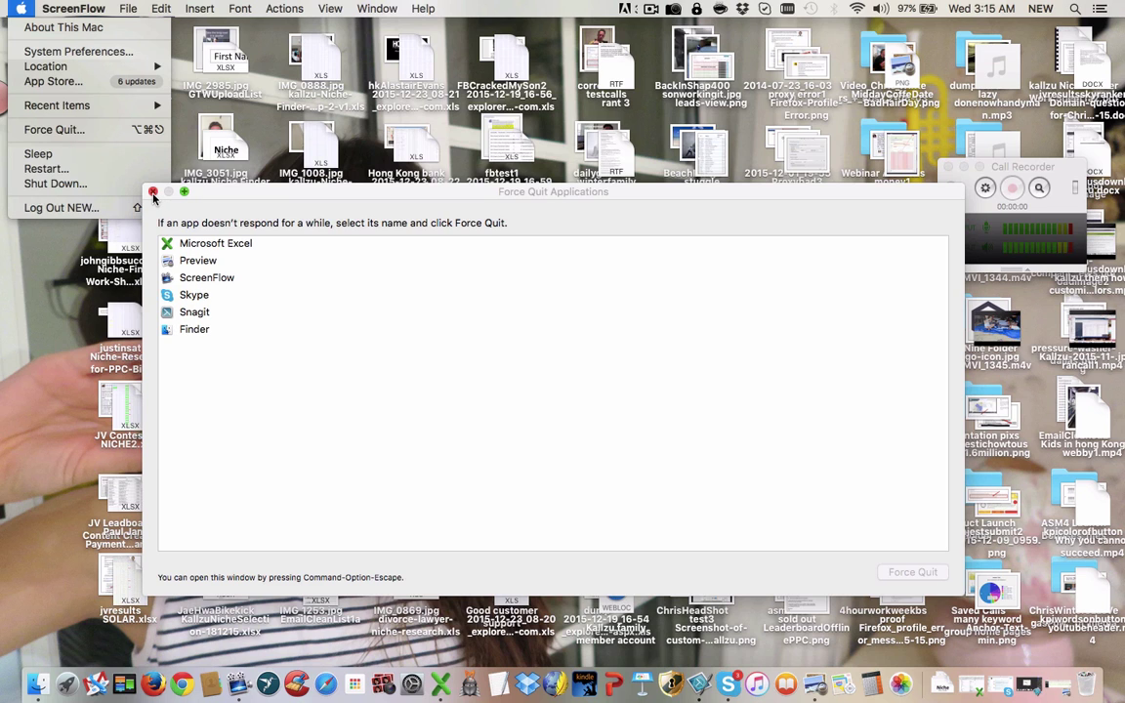
pyautogui.click(152, 195)
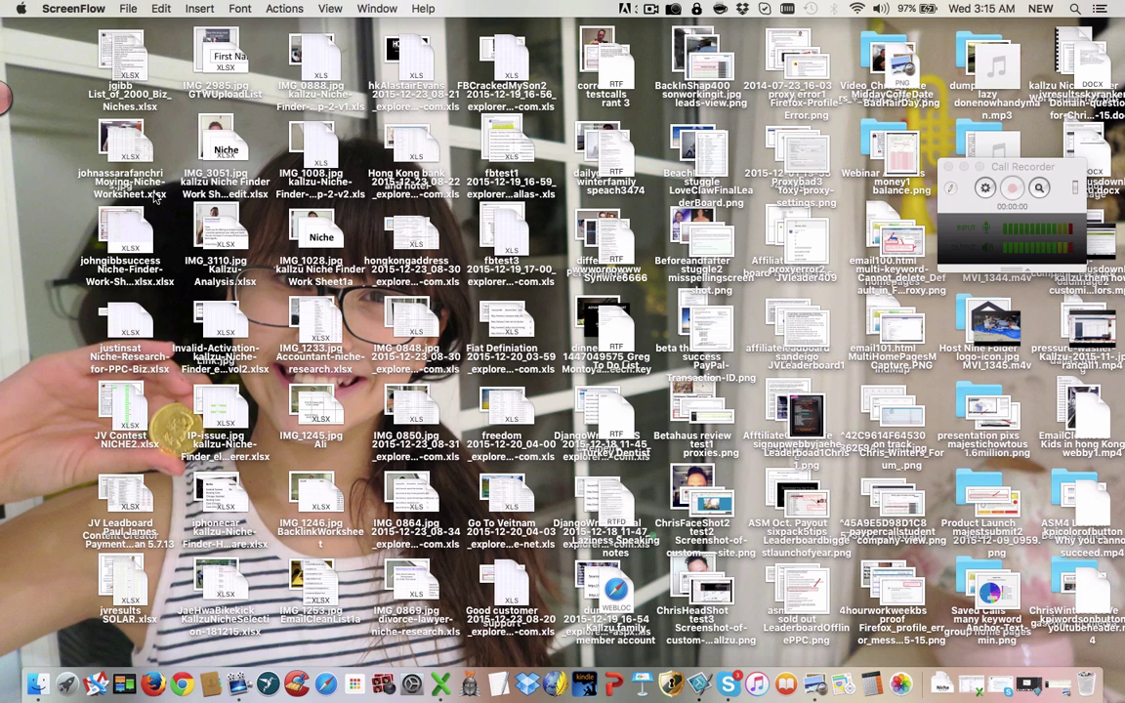
pyautogui.click(650, 9)
pyautogui.click(669, 56)
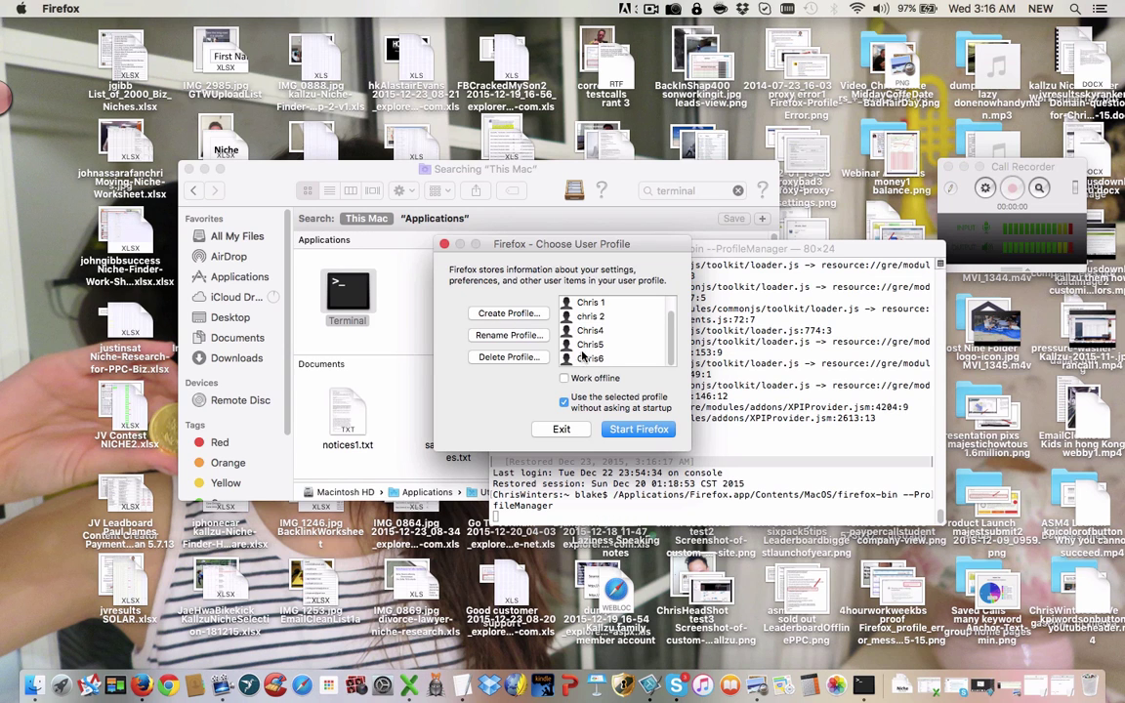
# Create a new Firefox profile named with the owner's first name followed by 7
pyautogui.click(507, 314)
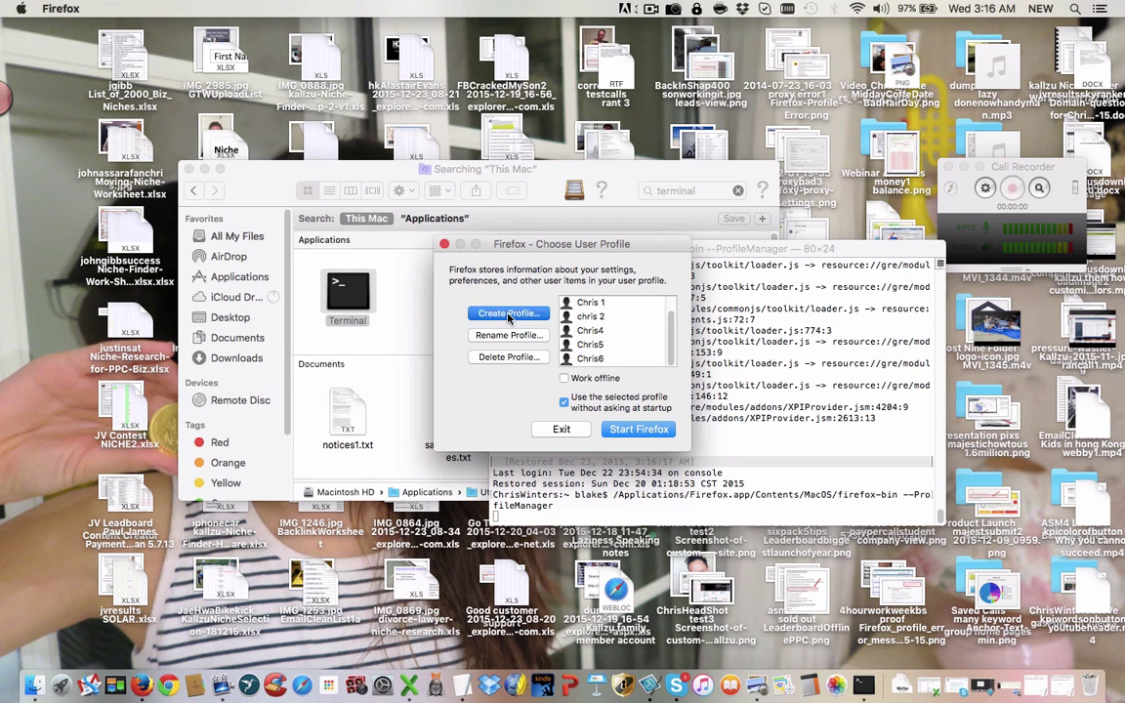
pyautogui.click(689, 500)
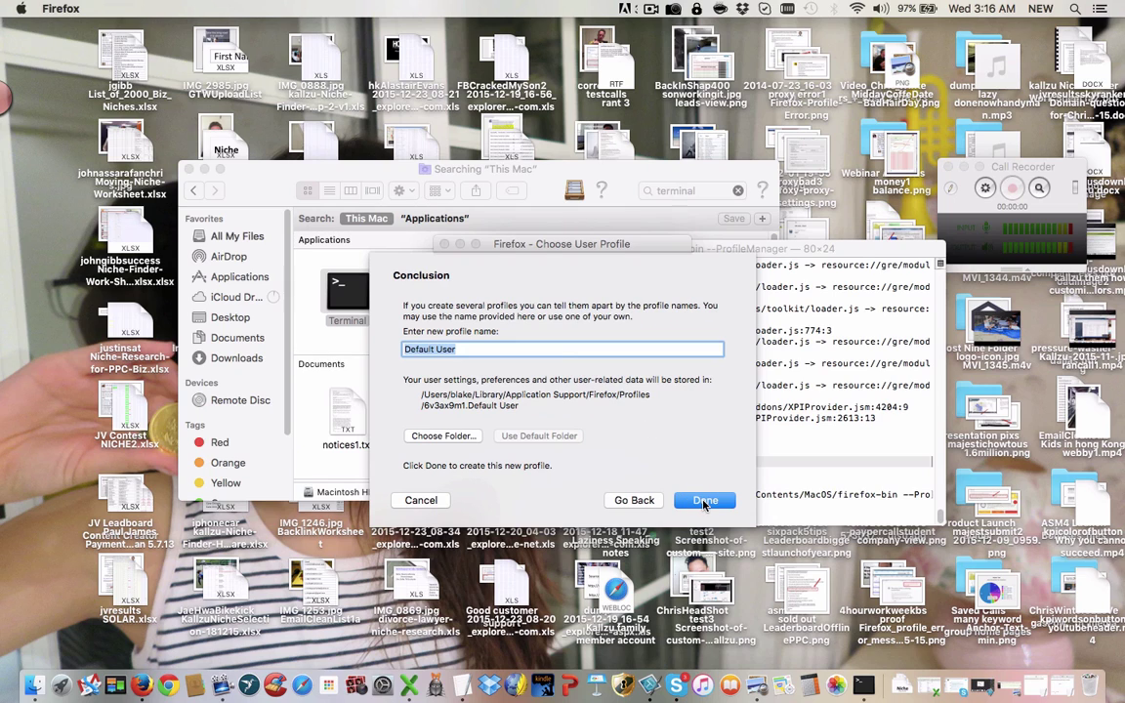
pyautogui.write('c/h')
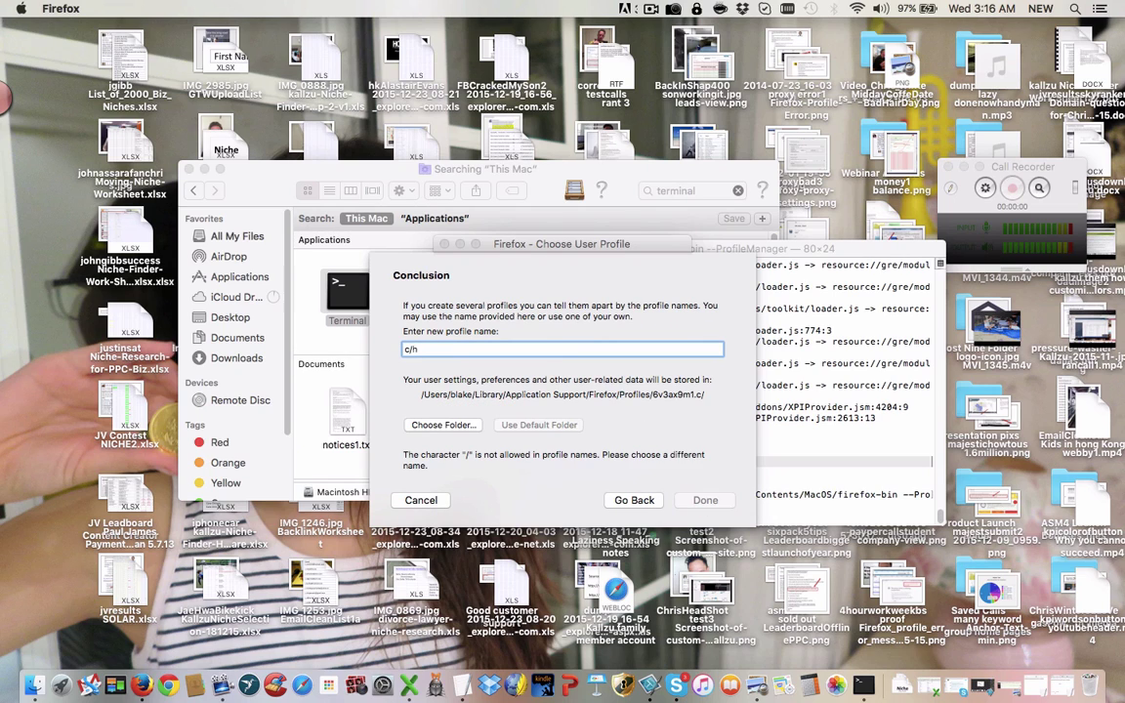
pyautogui.press('BackSpace')
pyautogui.press('BackSpace')
pyautogui.press('BackSpace')
pyautogui.write('Chris')
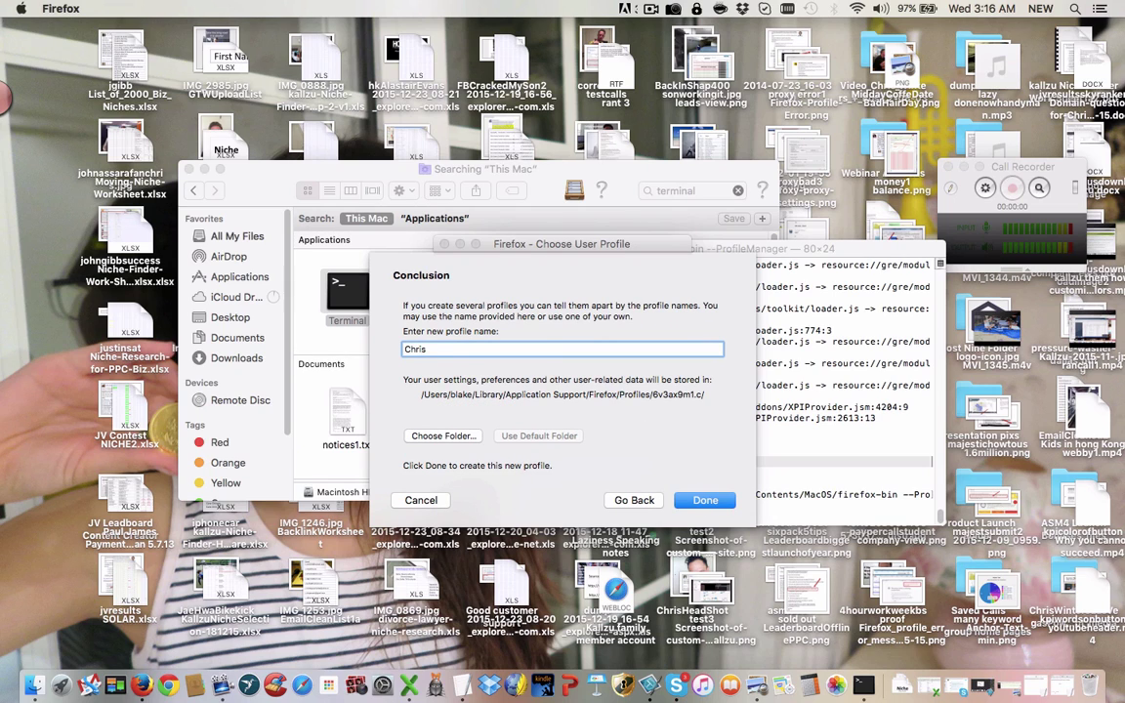
pyautogui.write('7')
pyautogui.click(703, 501)
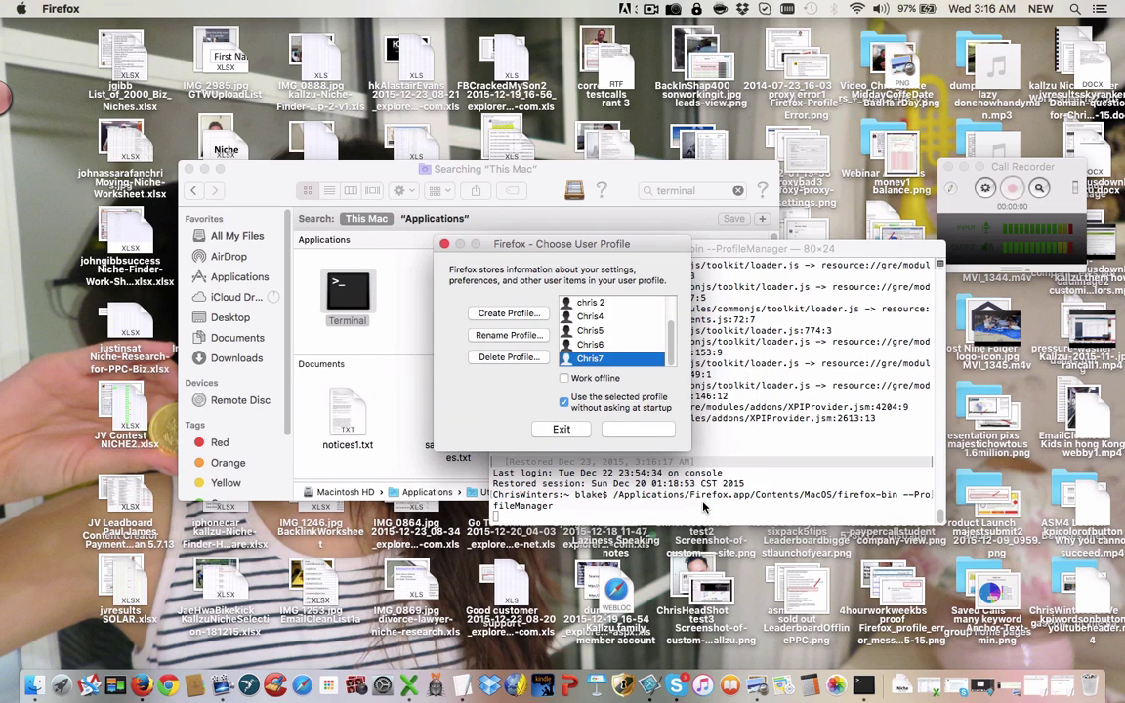
# Start Firefox with the newly created profile and shift its window slightly away from the screen edge
pyautogui.click(644, 430)
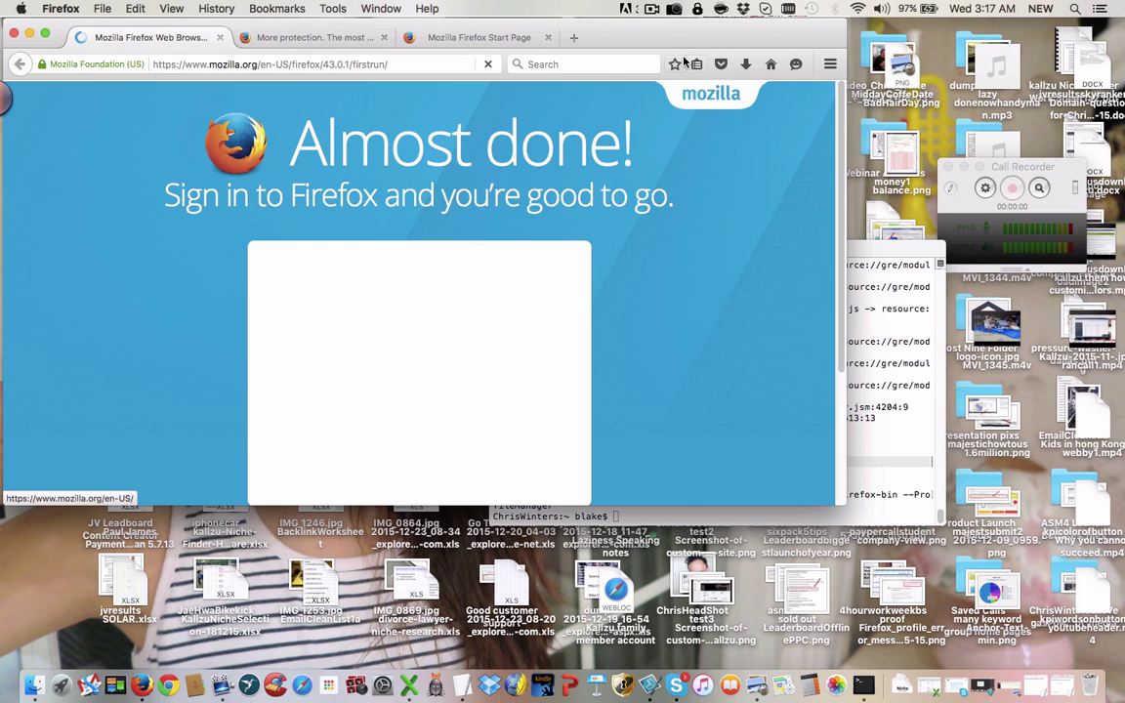
pyautogui.moveTo(639, 33); pyautogui.dragTo(661, 40)
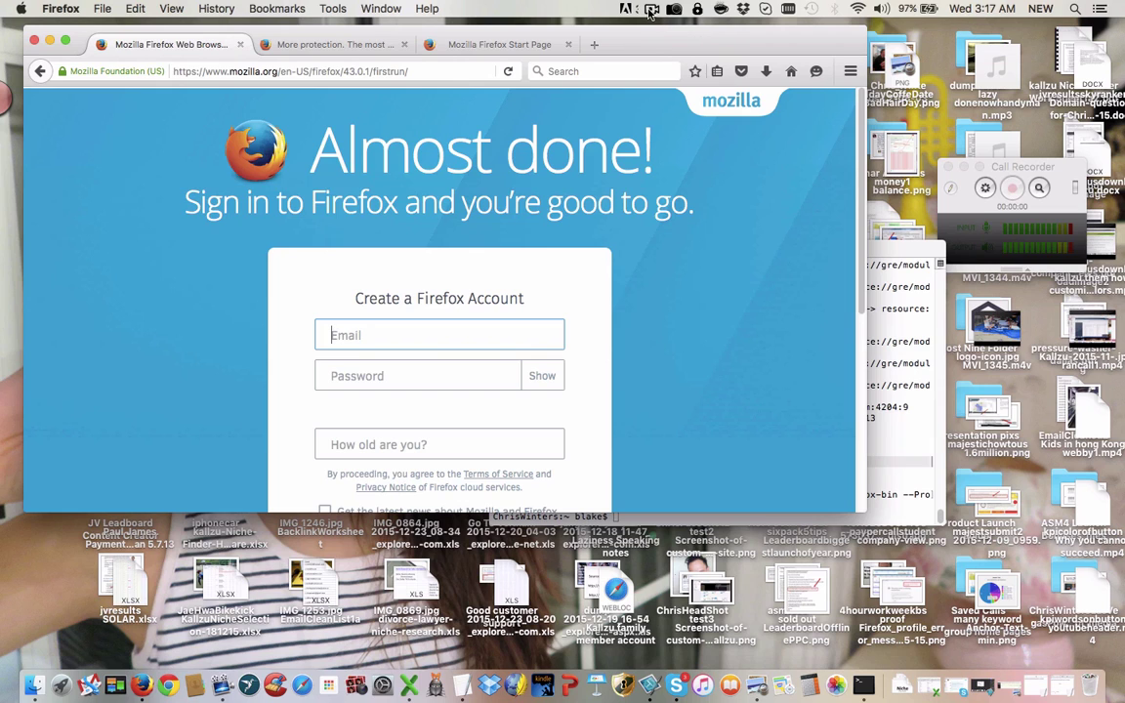
pyautogui.click(651, 10)
pyautogui.click(674, 57)
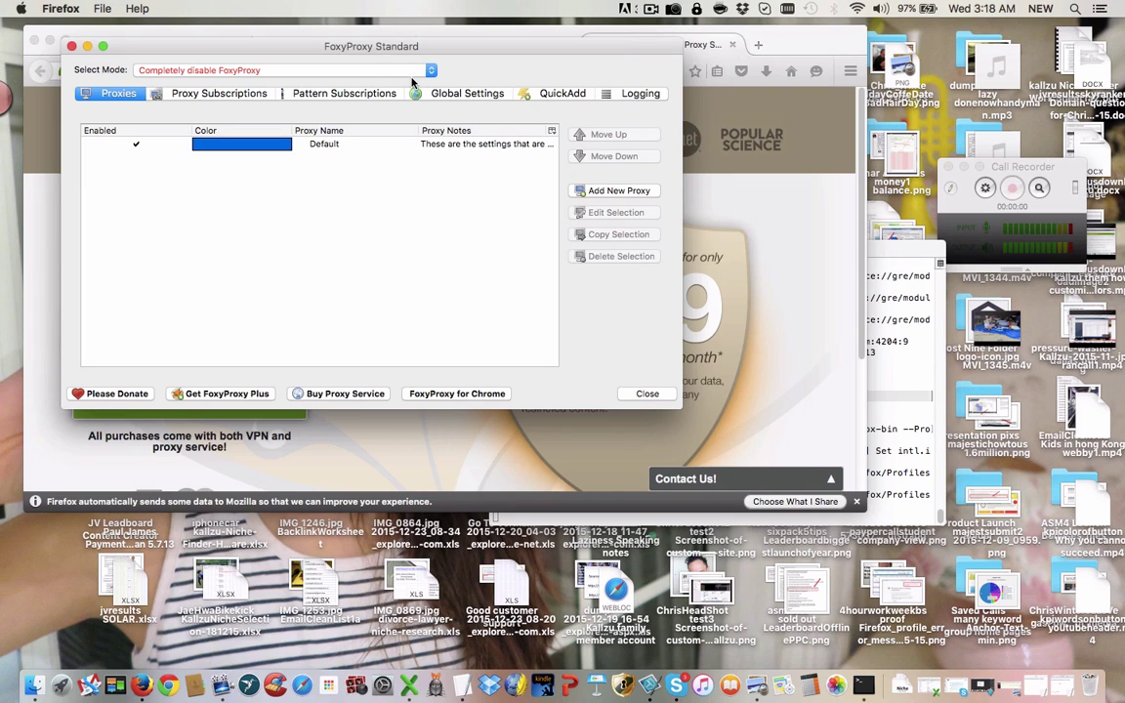
# Open a new proxy entry in FoxyProxy for manual proxy configuration
pyautogui.click(585, 192)
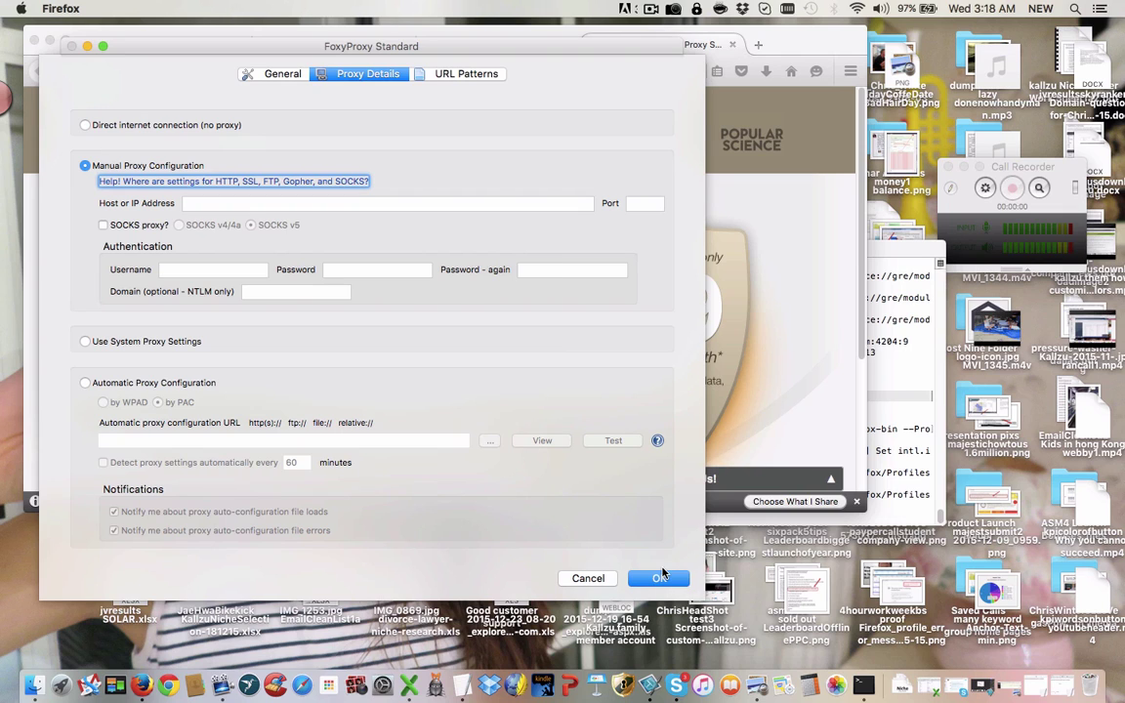
pyautogui.click(651, 9)
pyautogui.click(669, 56)
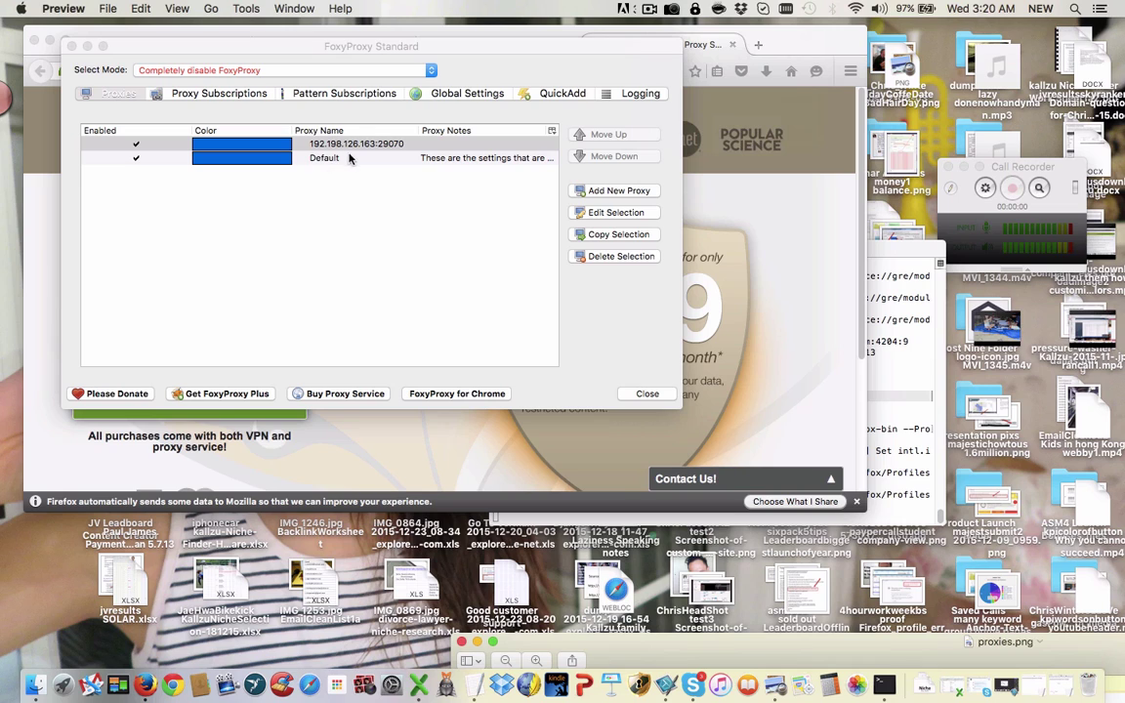
# Set FoxyProxy to use proxy "192.198.126.163:29070" for all URLs, close its settings and reload the page
pyautogui.click(431, 70)
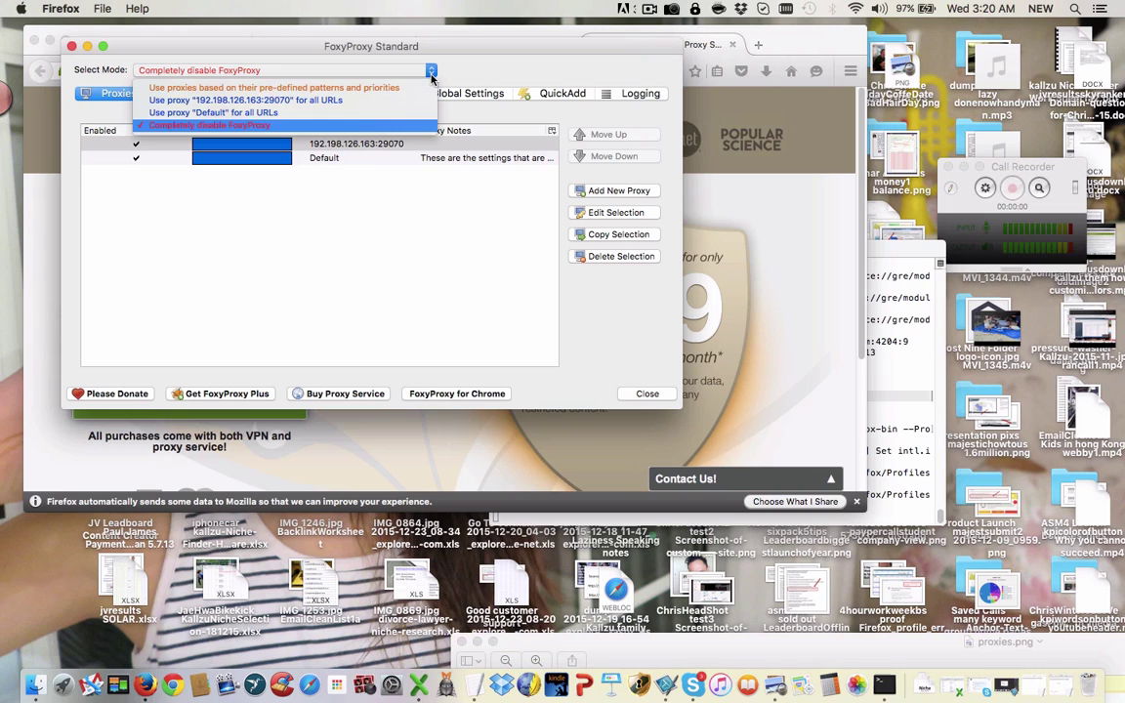
pyautogui.click(259, 101)
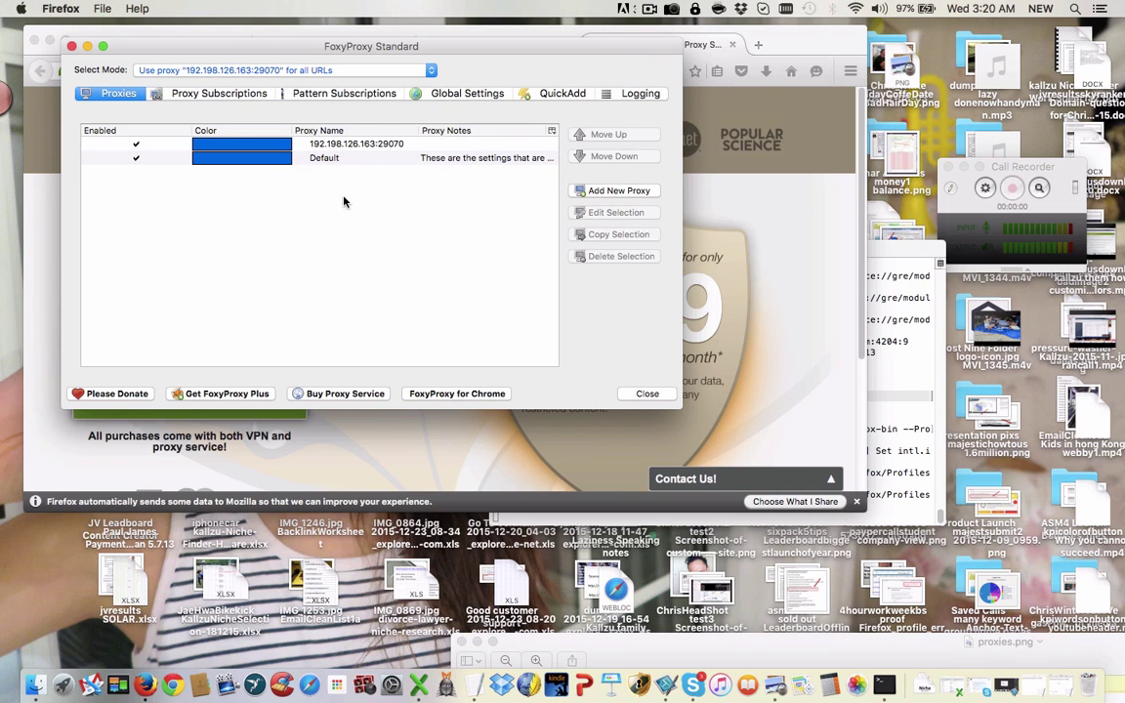
pyautogui.click(86, 46)
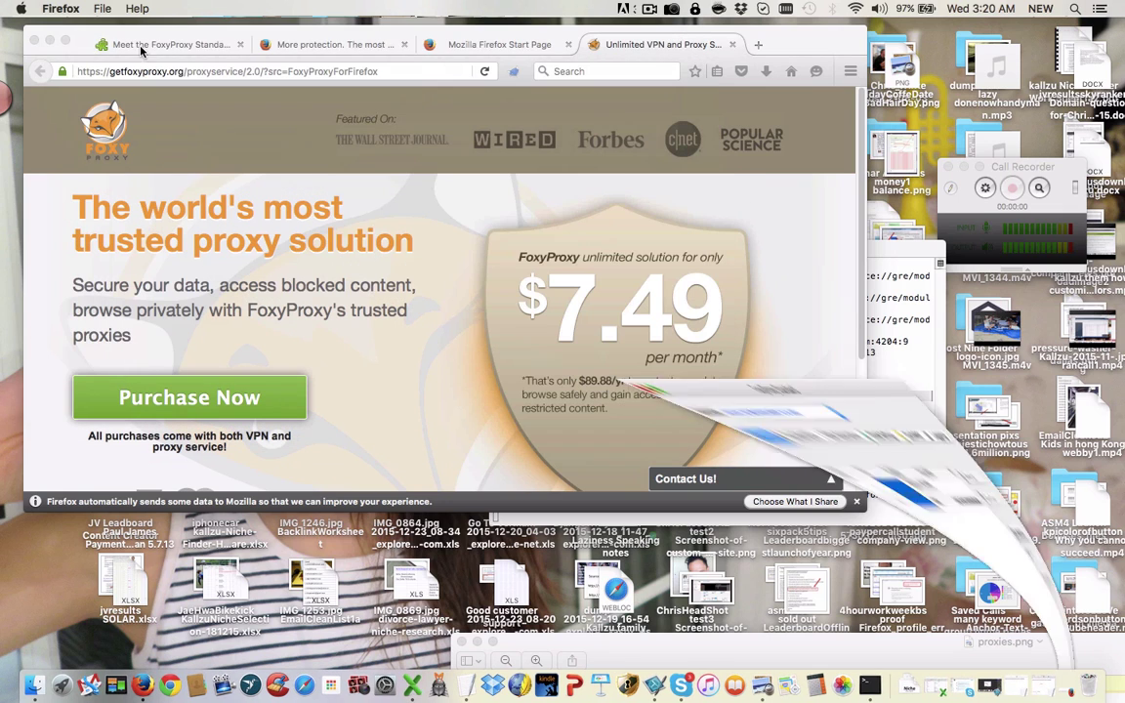
pyautogui.click(483, 74)
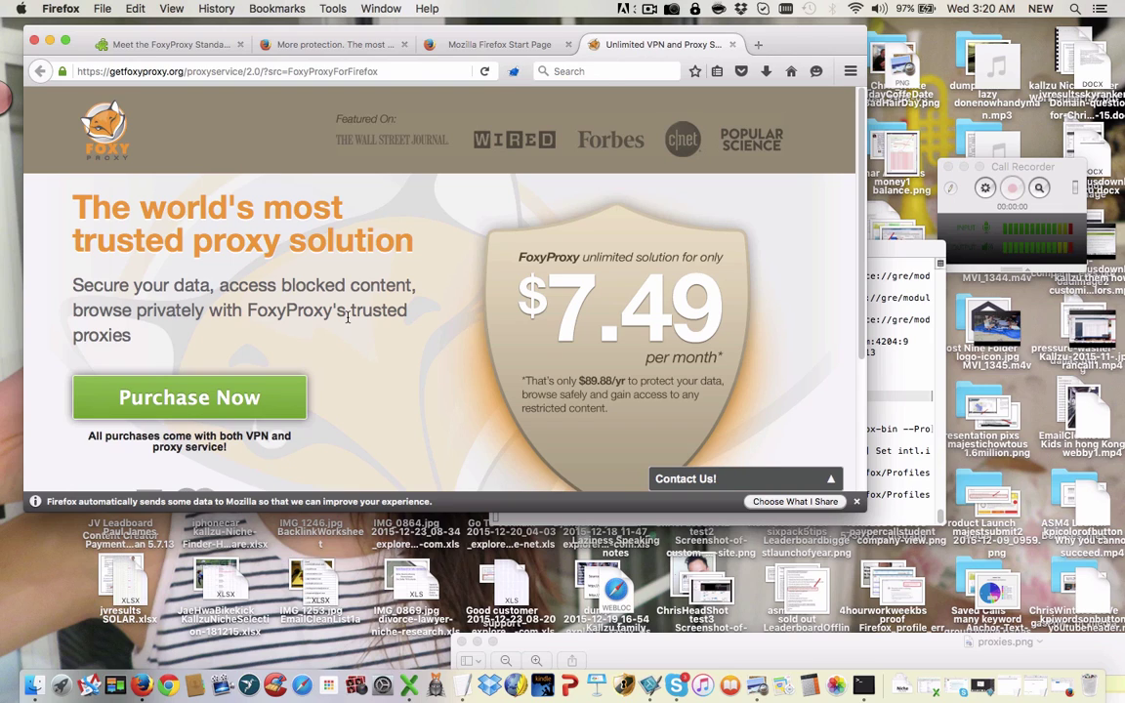
pyautogui.click(648, 12)
pyautogui.click(605, 53)
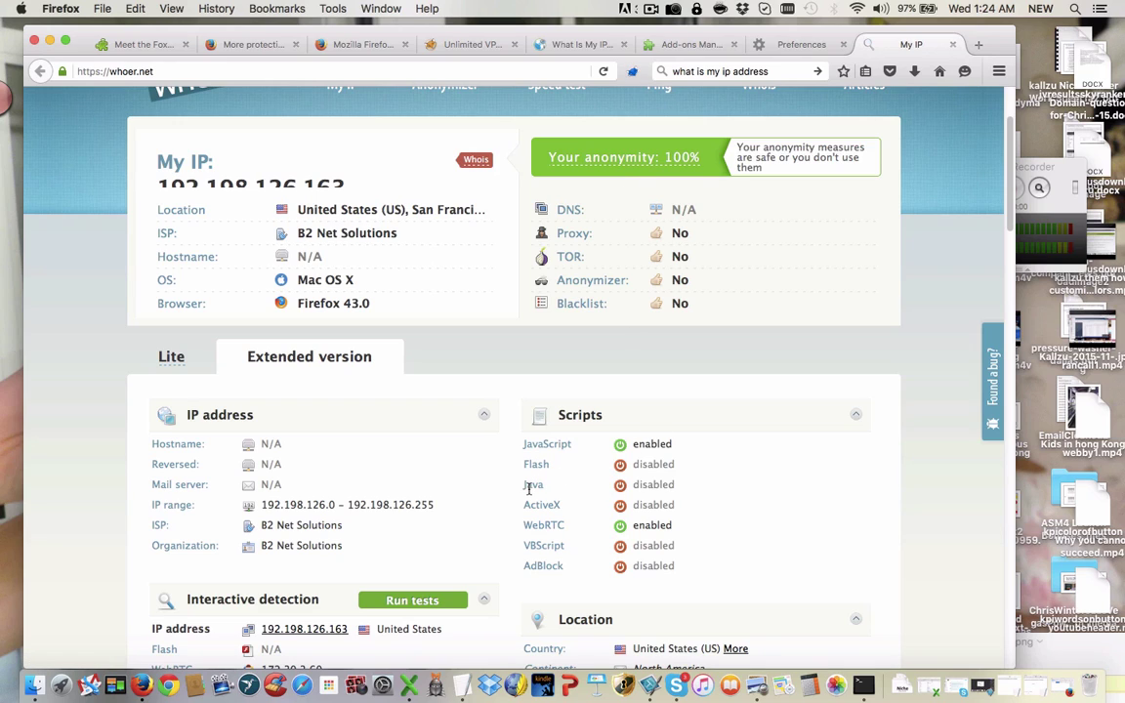
# Review the activation settings of the Java Applet and Shockwave Flash plugins in the Add-ons Manager
pyautogui.click(676, 45)
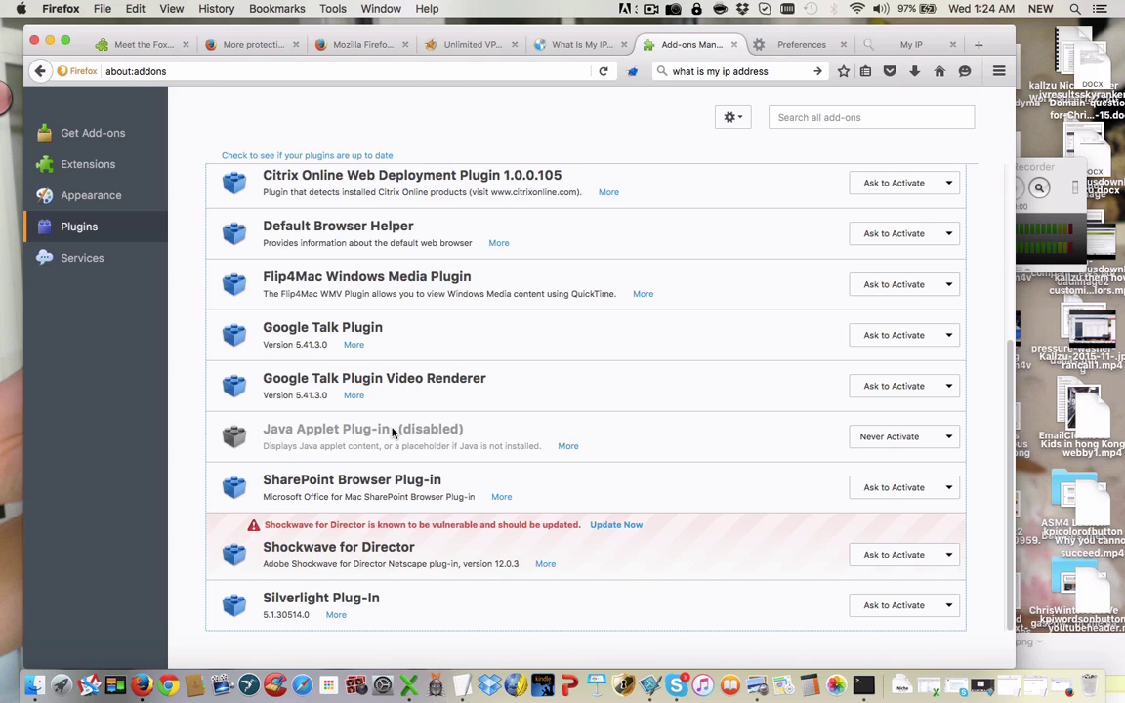
pyautogui.scroll(5, 568, 410)
pyautogui.scroll(1, 568, 410)
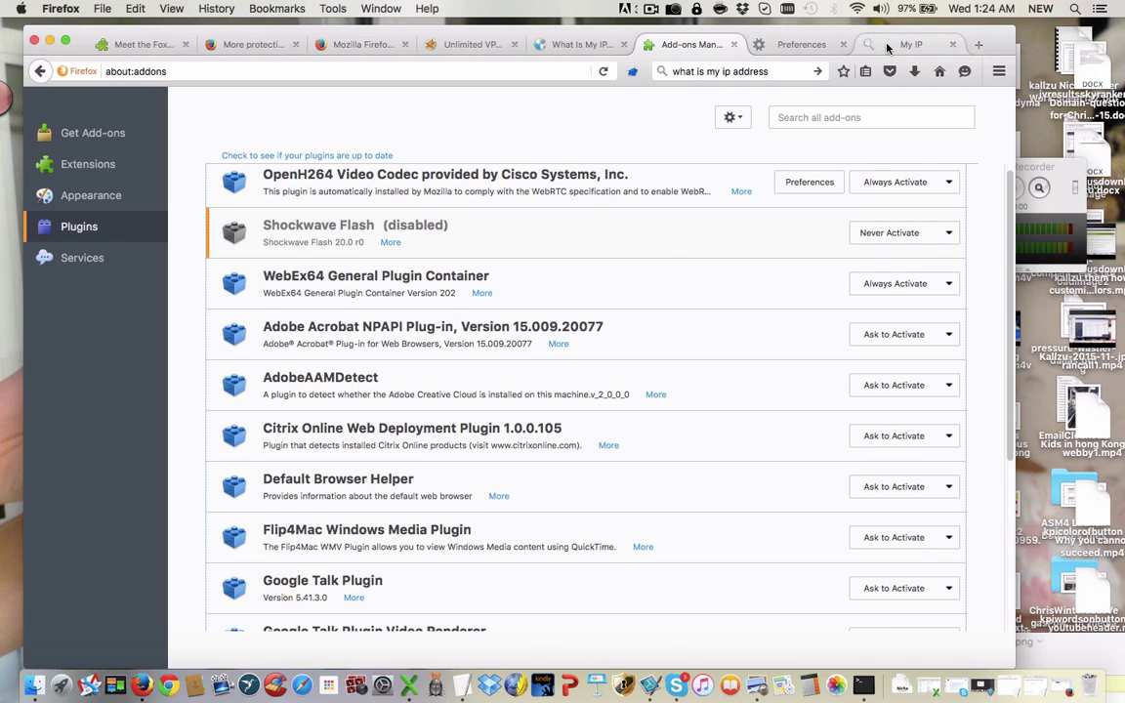
# Examine the anonymity rating, IP address, script, location and time details on the whoer.net report
pyautogui.click(911, 44)
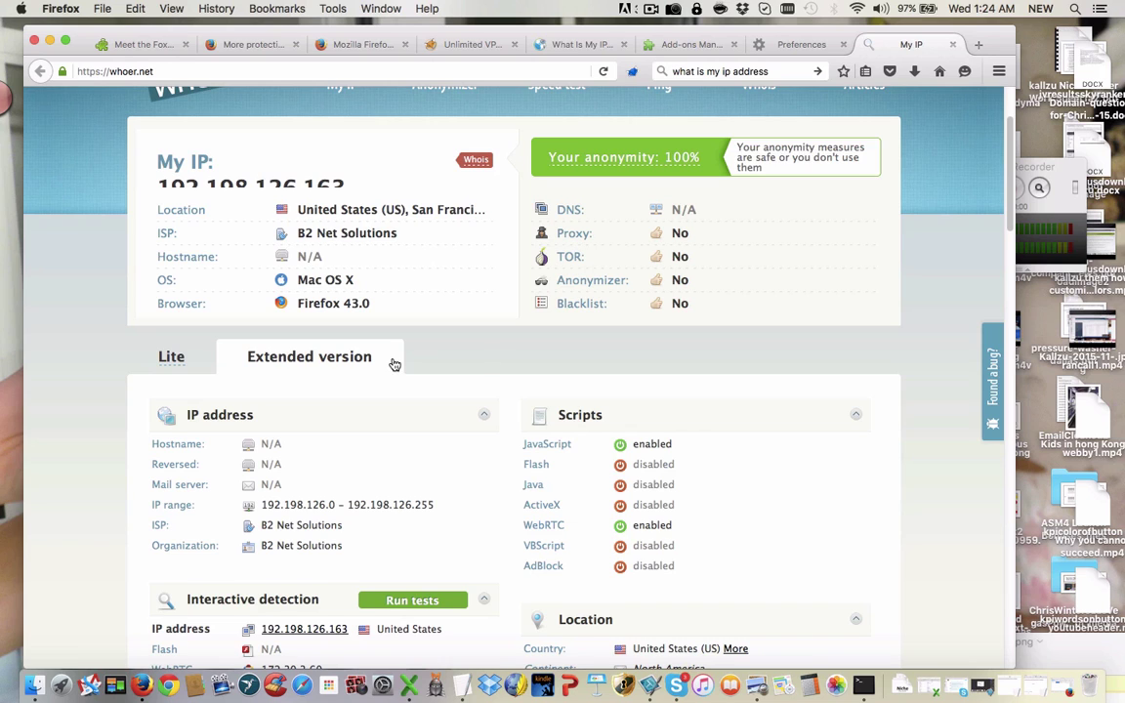
pyautogui.scroll(-2, 339, 477)
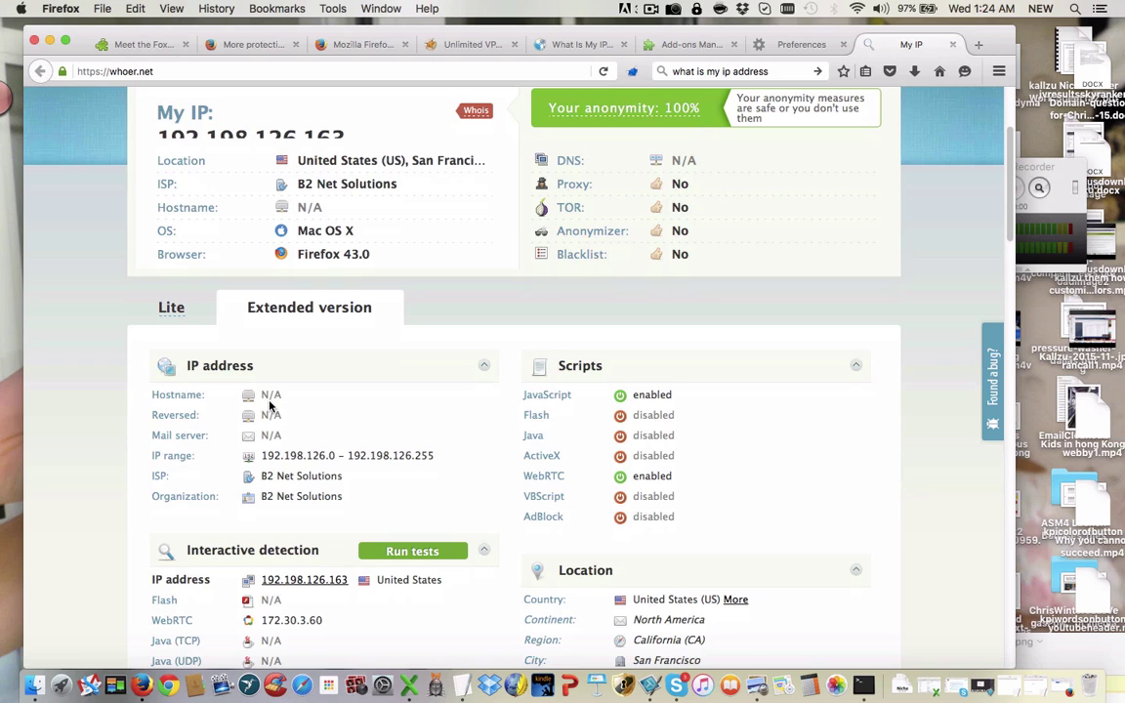
pyautogui.scroll(-1, 283, 451)
pyautogui.scroll(2, 286, 448)
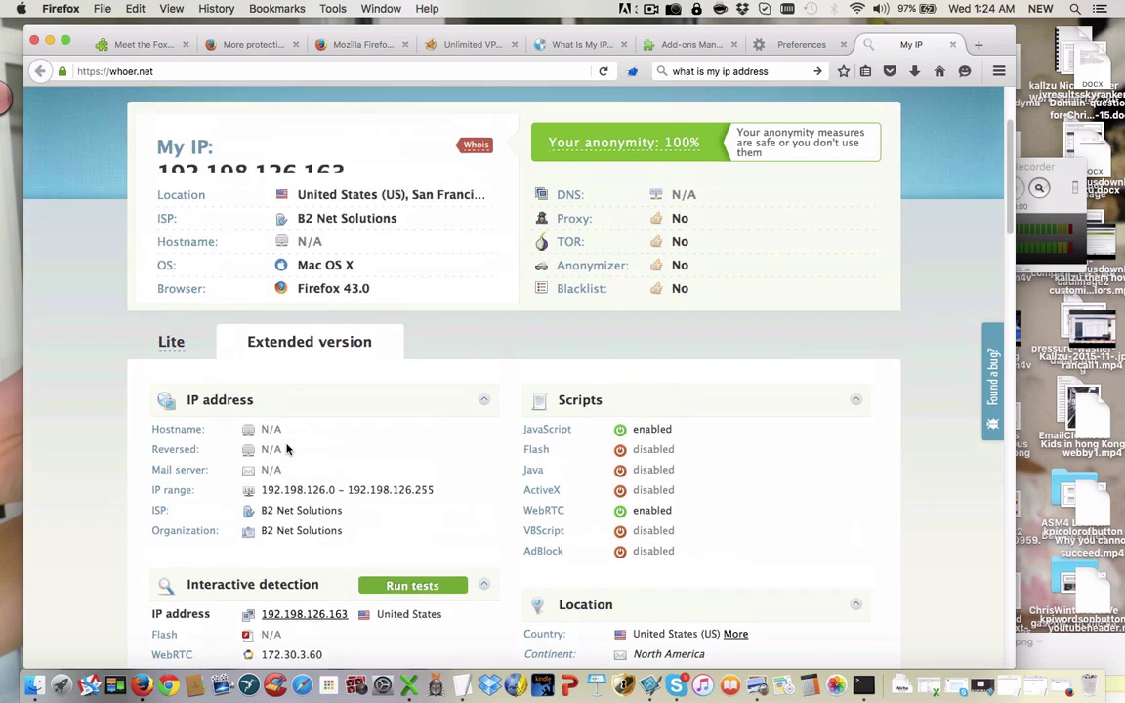
pyautogui.scroll(3, 286, 448)
pyautogui.scroll(-6, 421, 459)
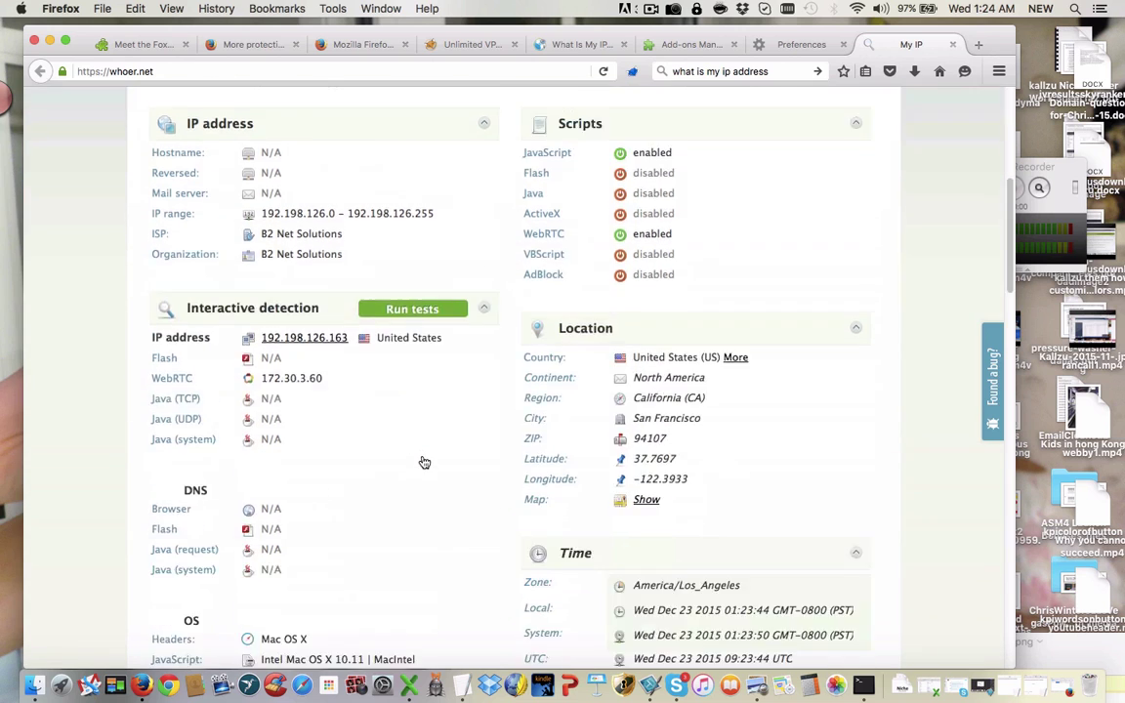
pyautogui.scroll(-4, 421, 459)
pyautogui.scroll(10, 421, 459)
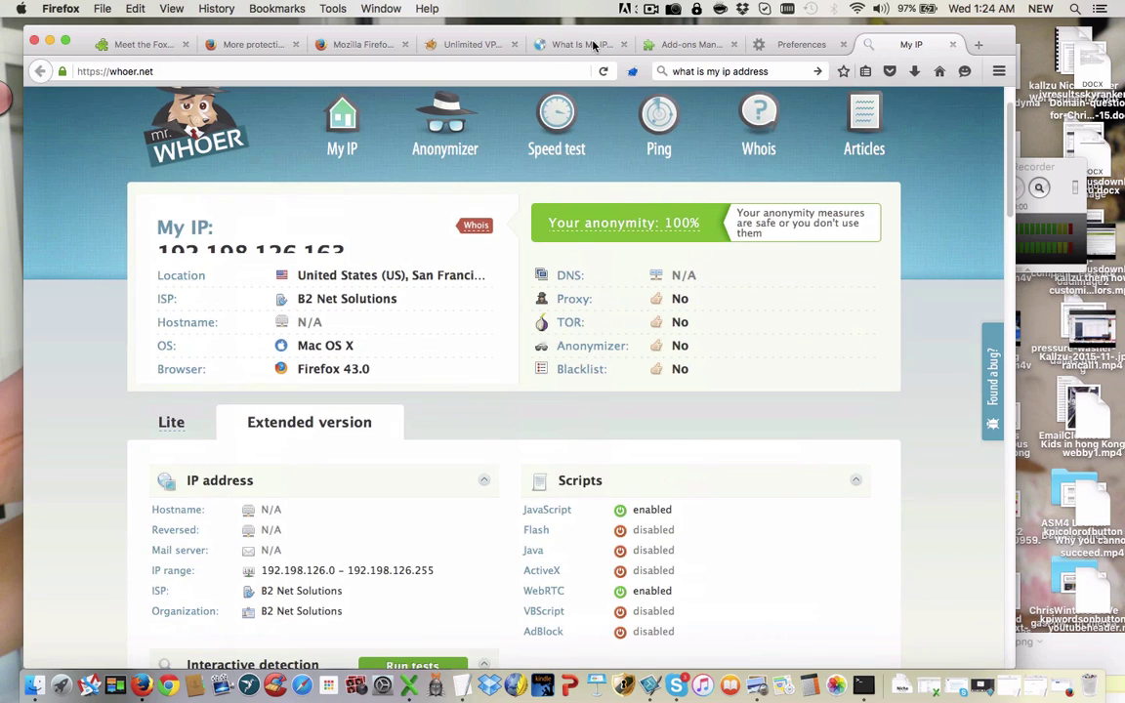
# Check the IPv4 address, ISP and location details on whatismyipaddress.com
pyautogui.click(586, 44)
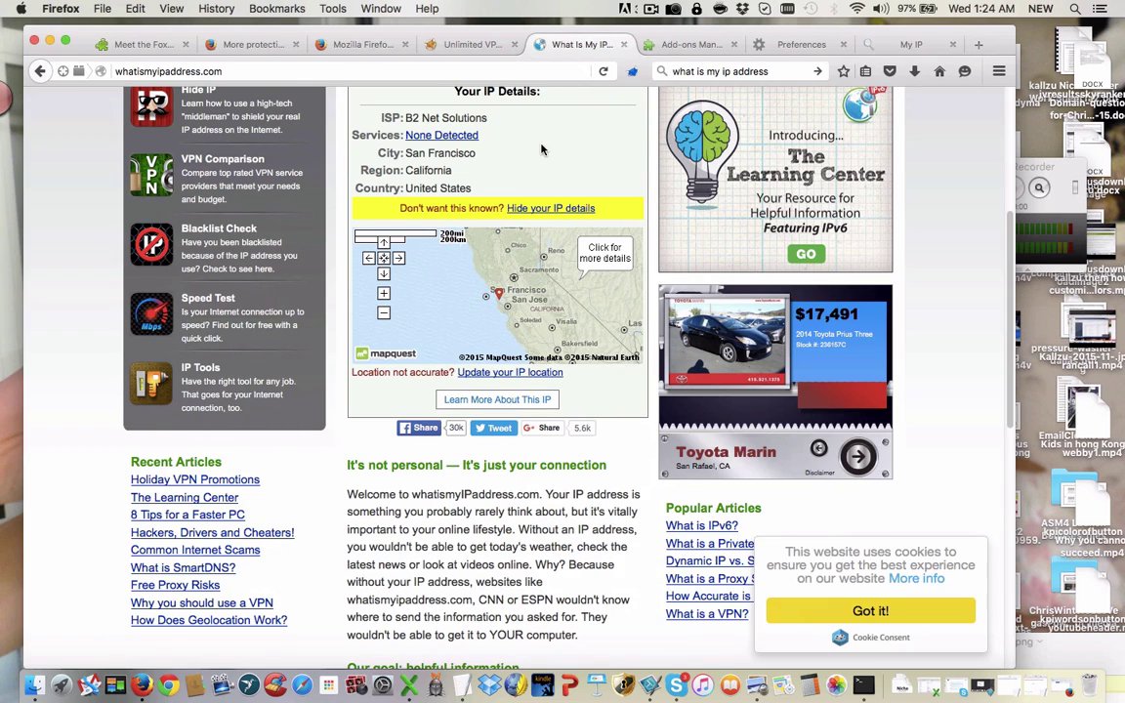
pyautogui.scroll(4, 540, 146)
pyautogui.scroll(-3, 520, 390)
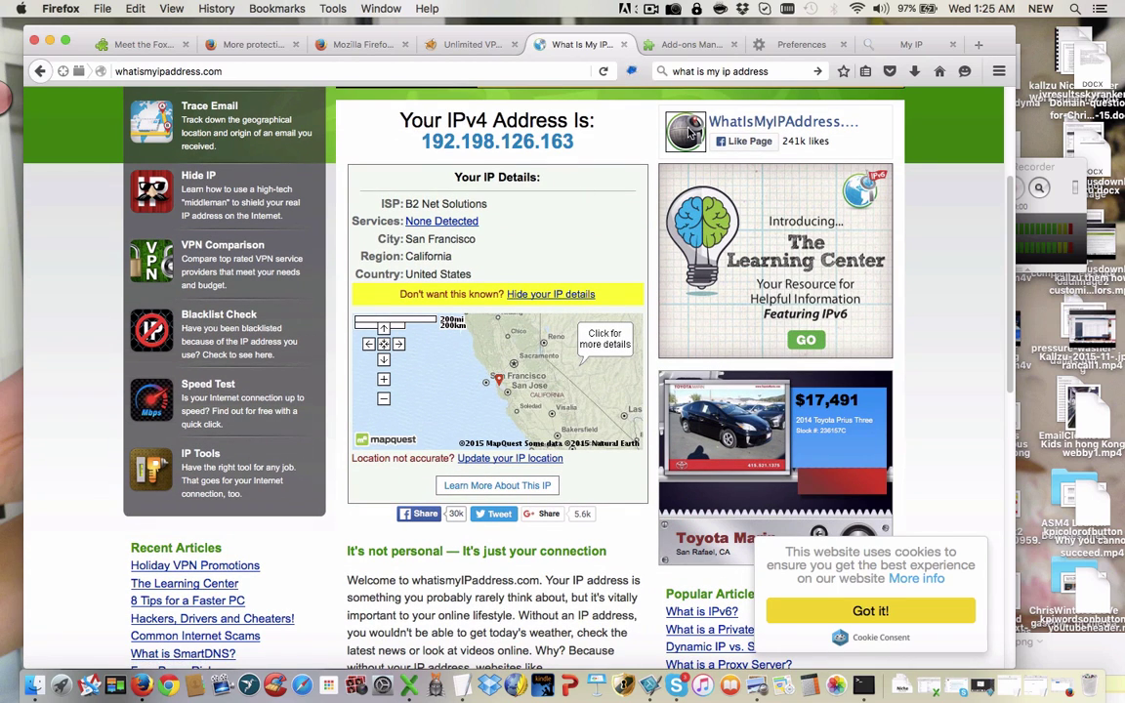
# Review the tracking, history, cookie and location bar settings in Firefox's Privacy preferences
pyautogui.click(794, 45)
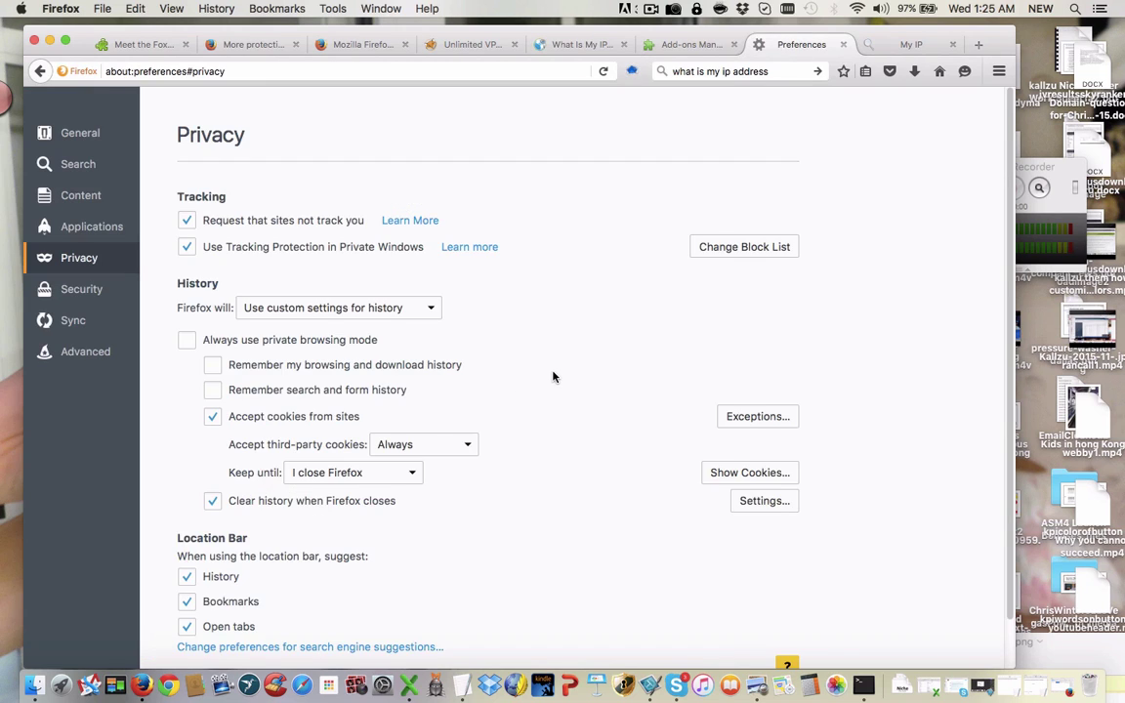
pyautogui.scroll(-1, 553, 377)
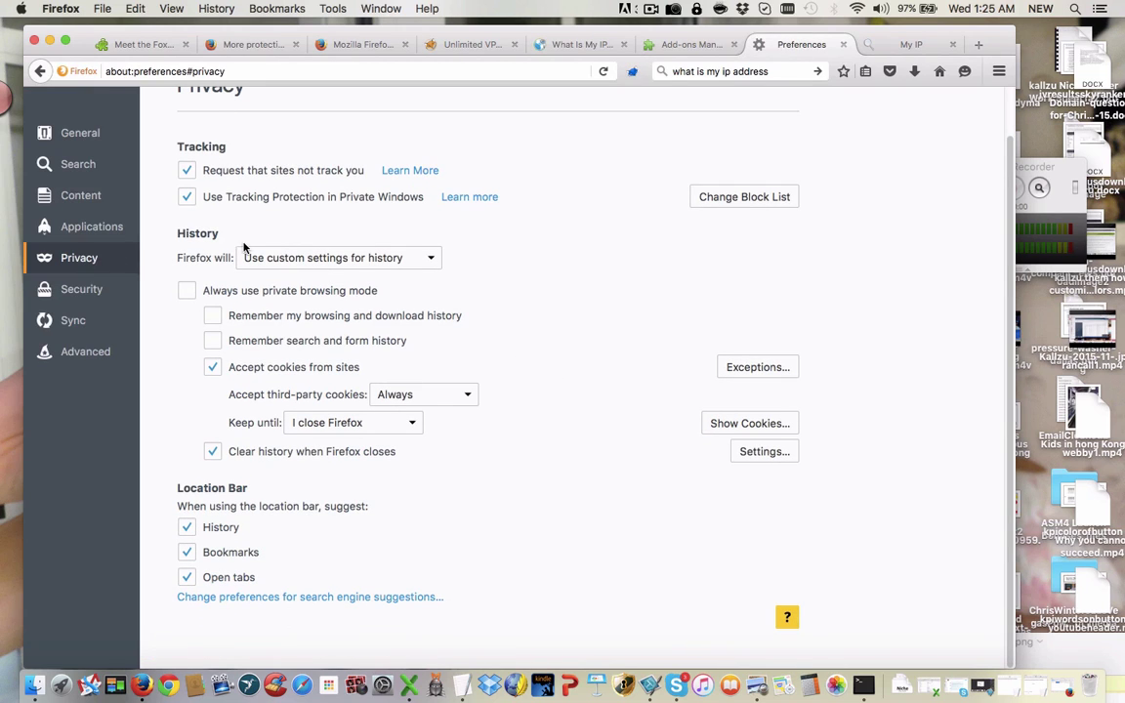
pyautogui.scroll(1, 582, 306)
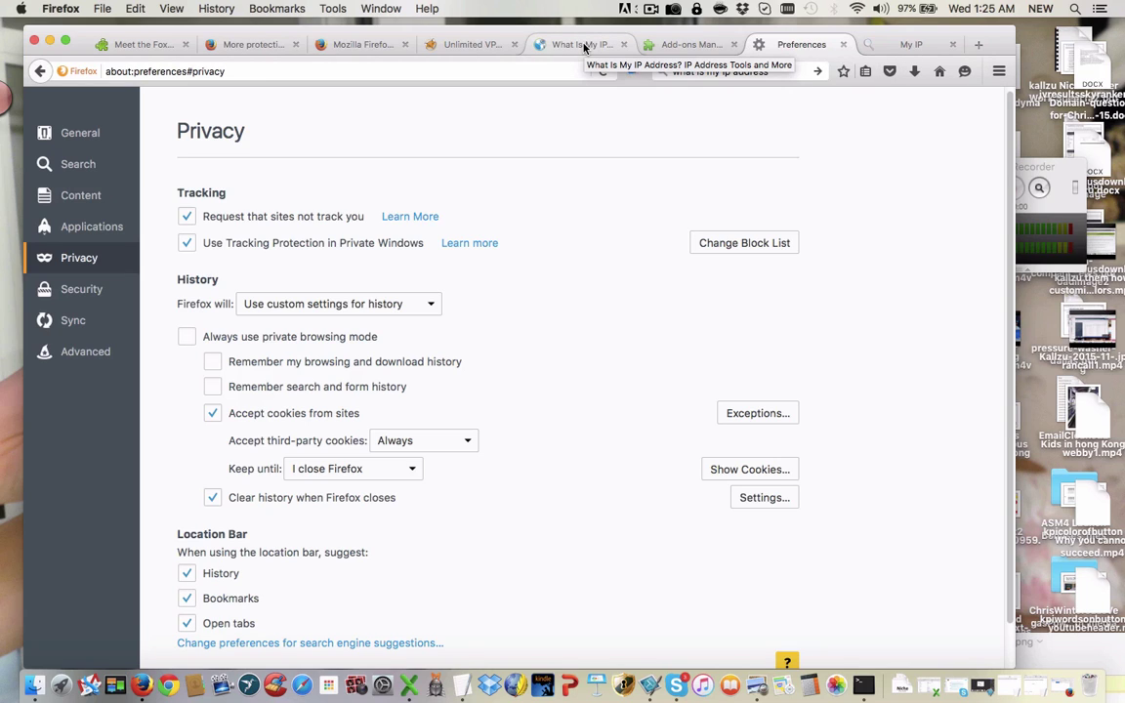
pyautogui.click(650, 9)
pyautogui.click(667, 57)
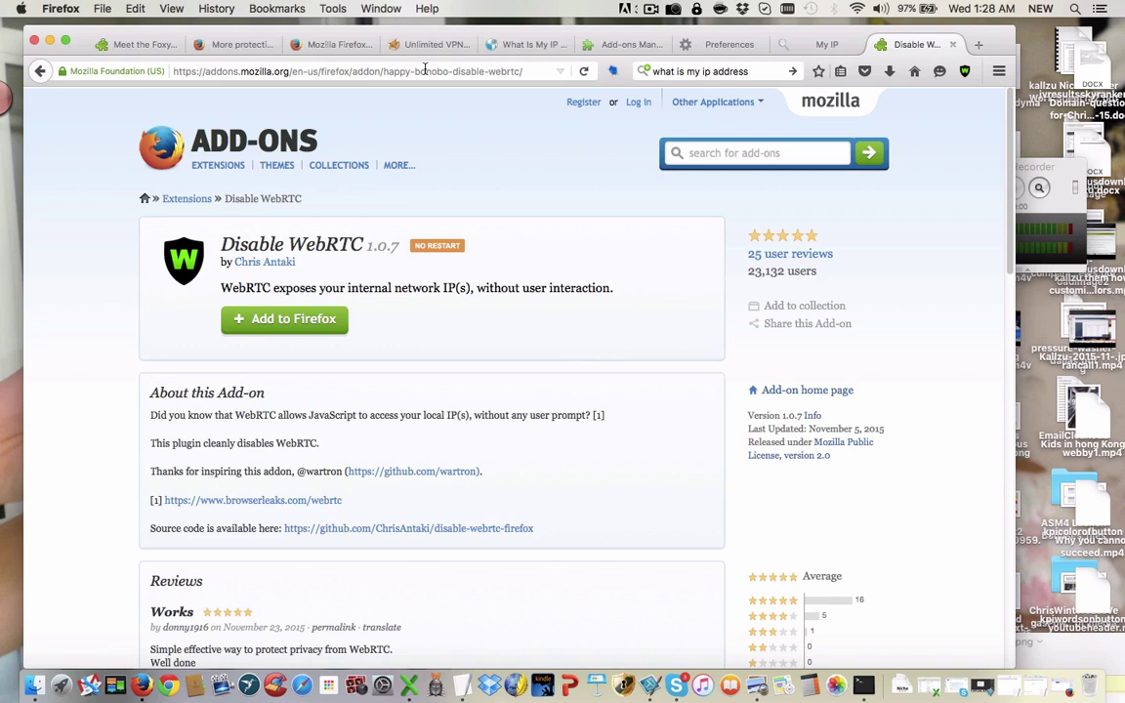
# Clear Firefox's recent history for the last hour
pyautogui.click(208, 13)
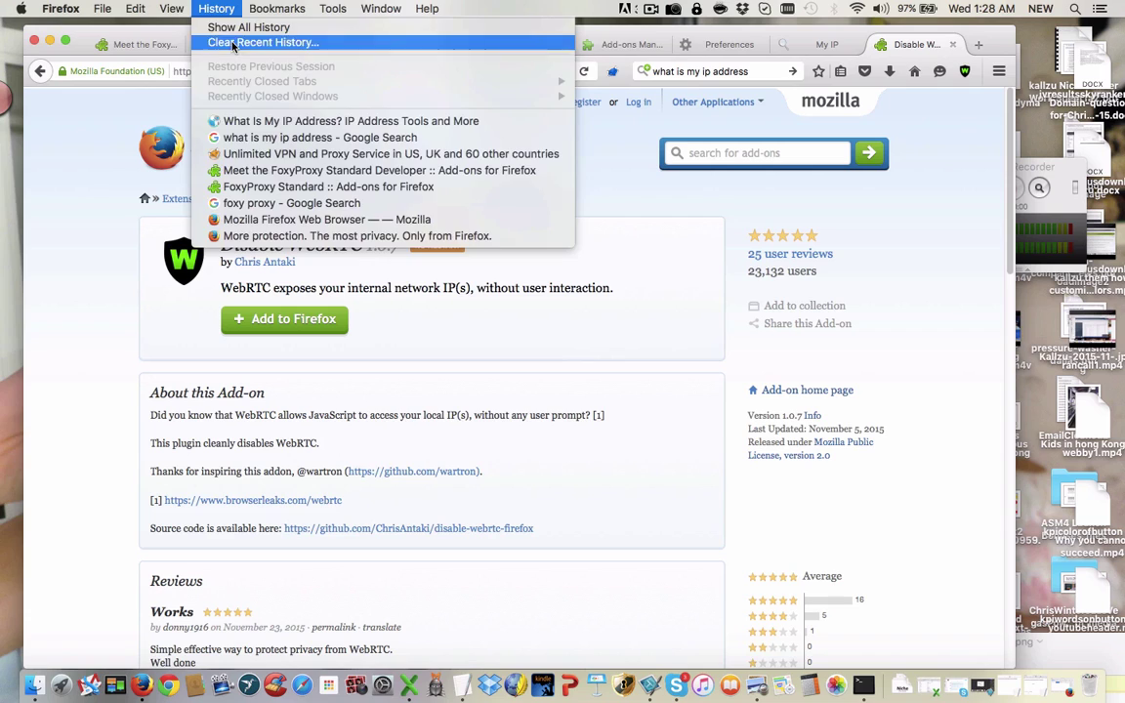
pyautogui.click(233, 43)
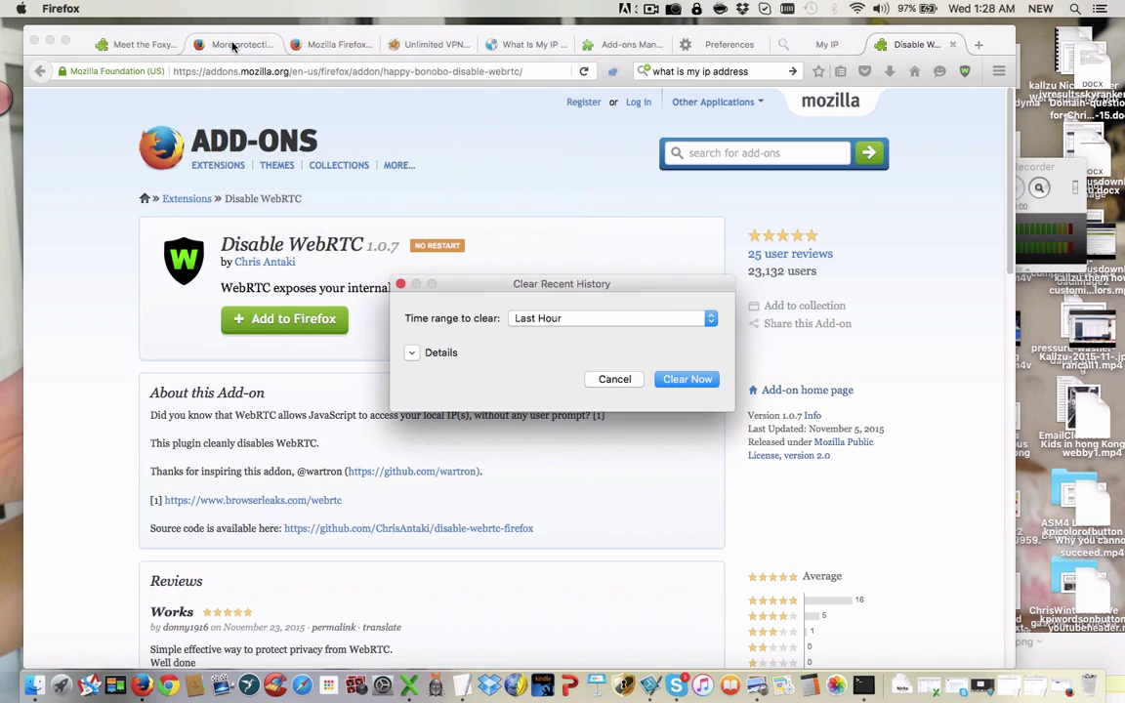
pyautogui.click(682, 382)
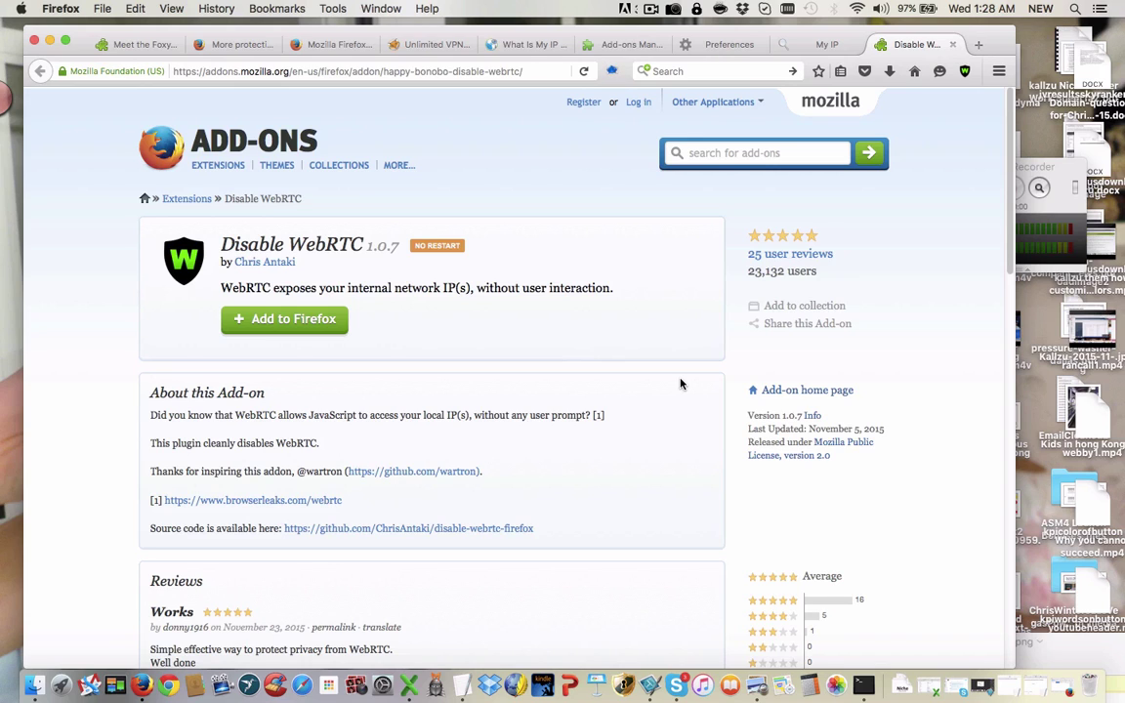
pyautogui.click(650, 9)
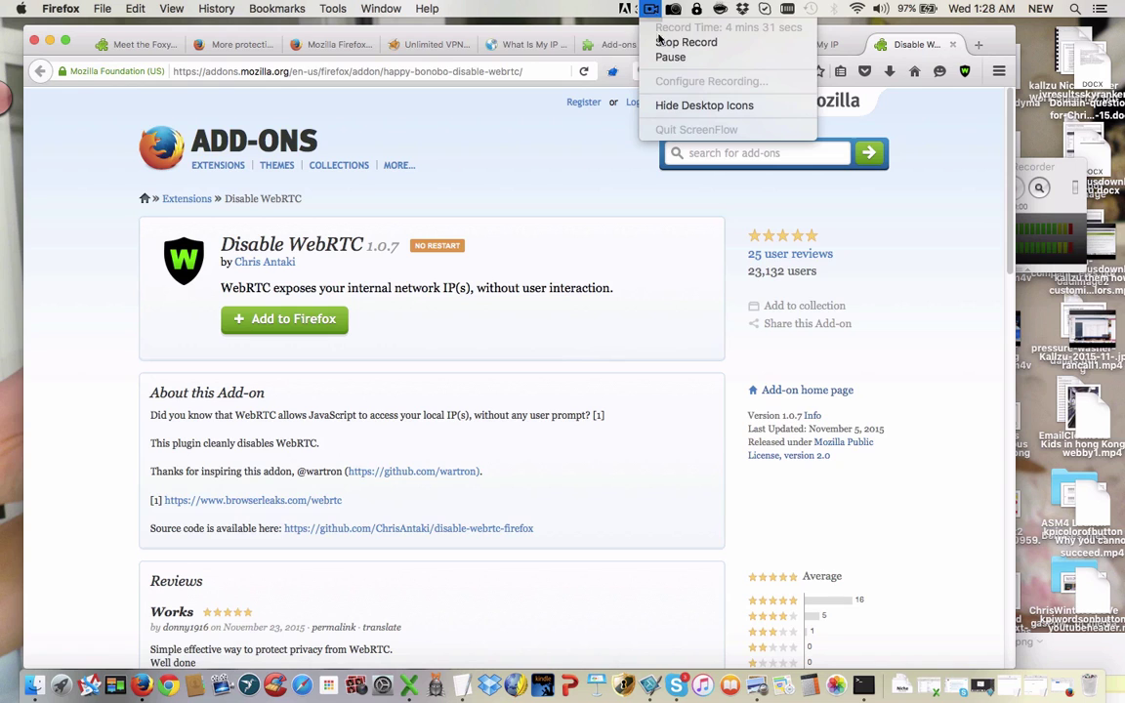
pyautogui.click(670, 57)
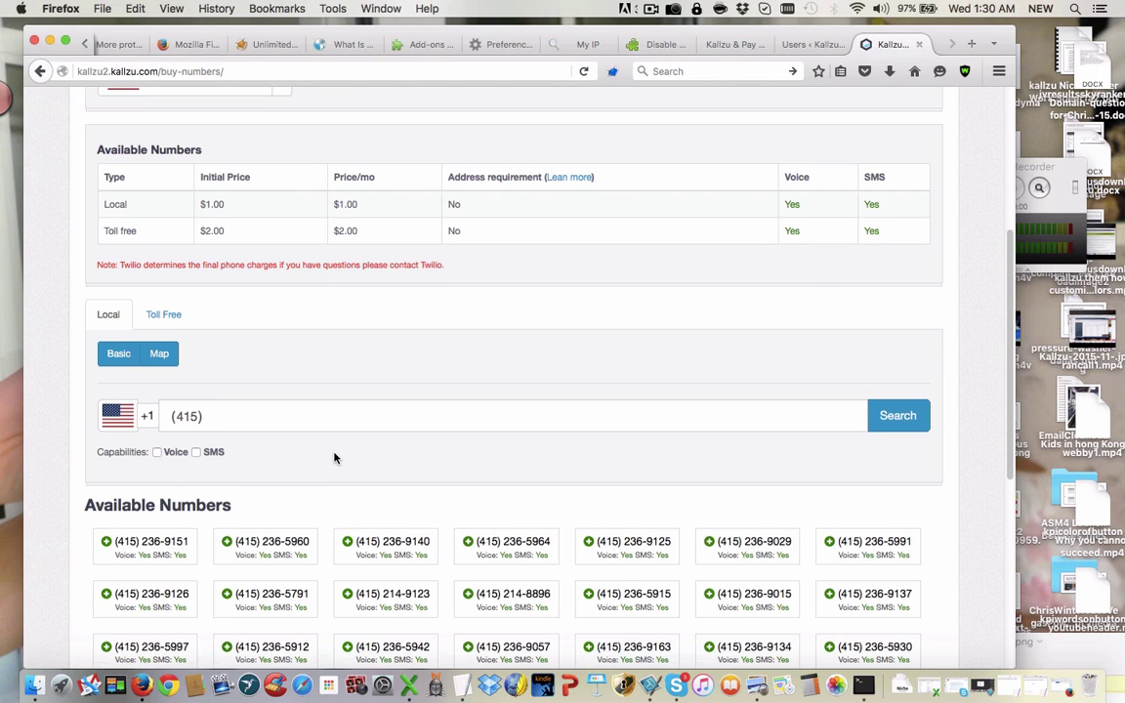
# Add the first available local number with area code 415 to the cart and process the order through to purchase
pyautogui.scroll(-2, 334, 458)
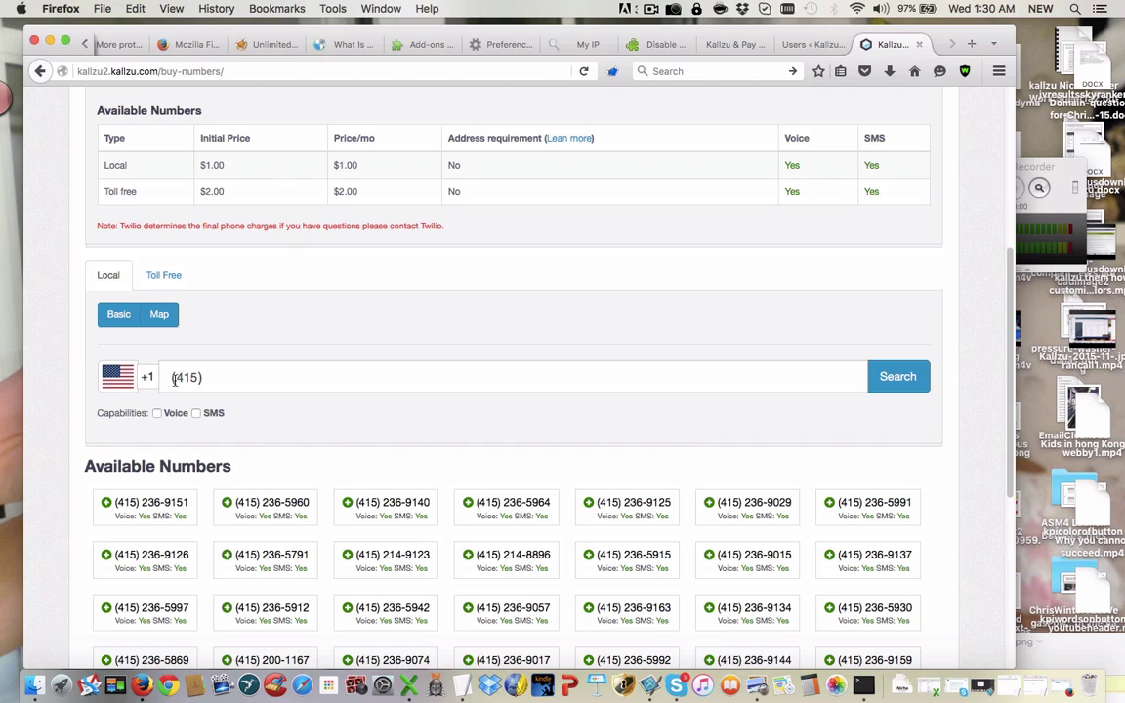
pyautogui.click(142, 504)
pyautogui.scroll(-2, 371, 457)
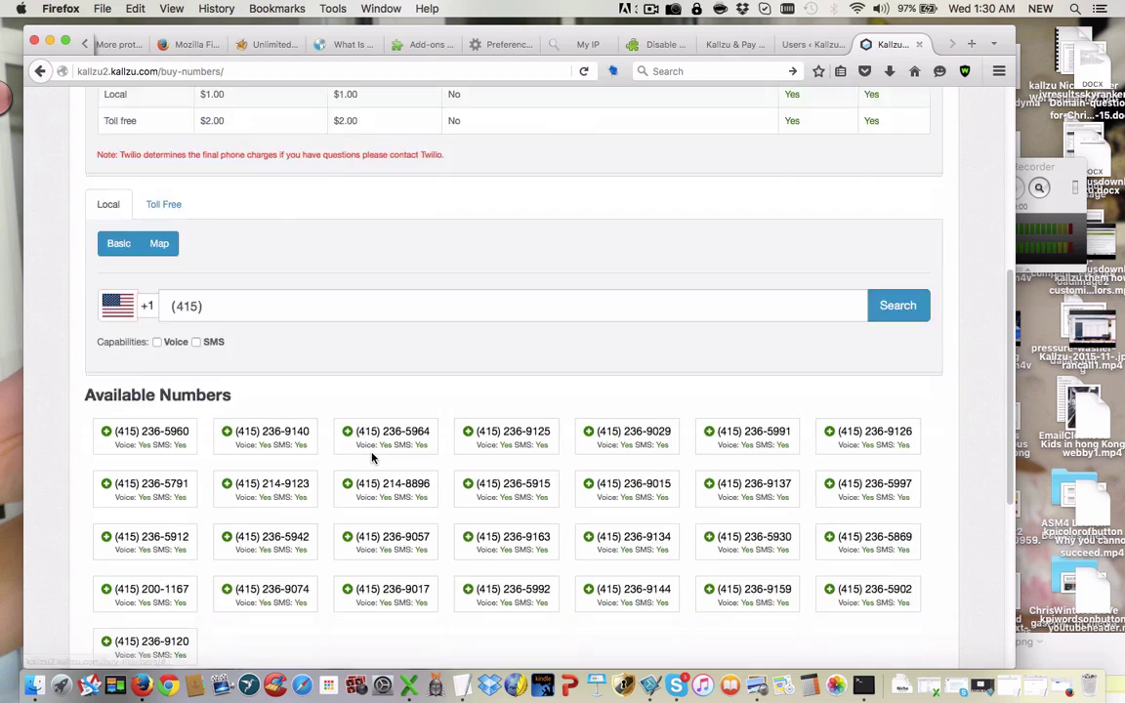
pyautogui.scroll(-5, 371, 457)
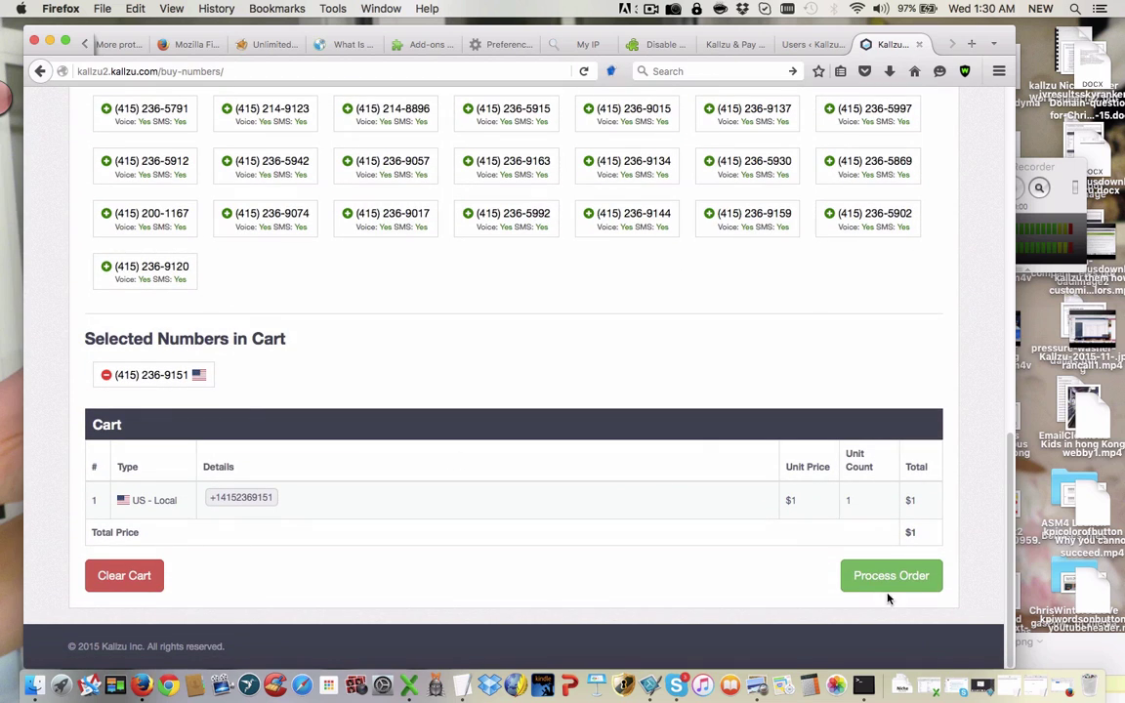
pyautogui.click(892, 581)
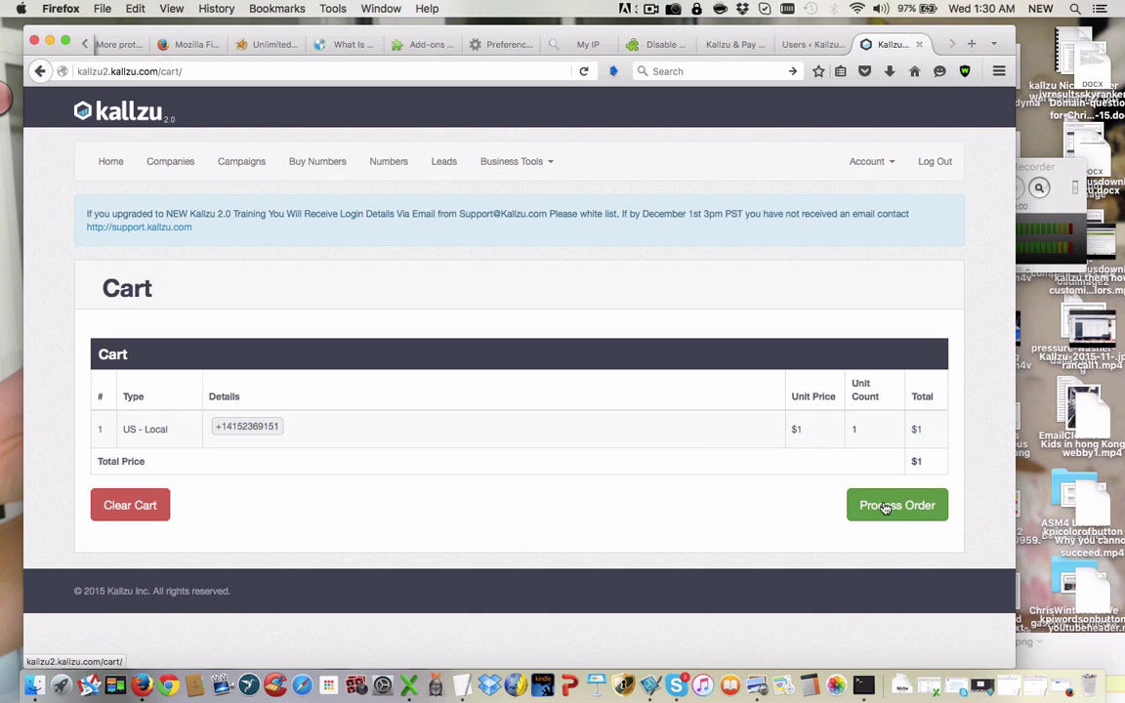
pyautogui.click(884, 506)
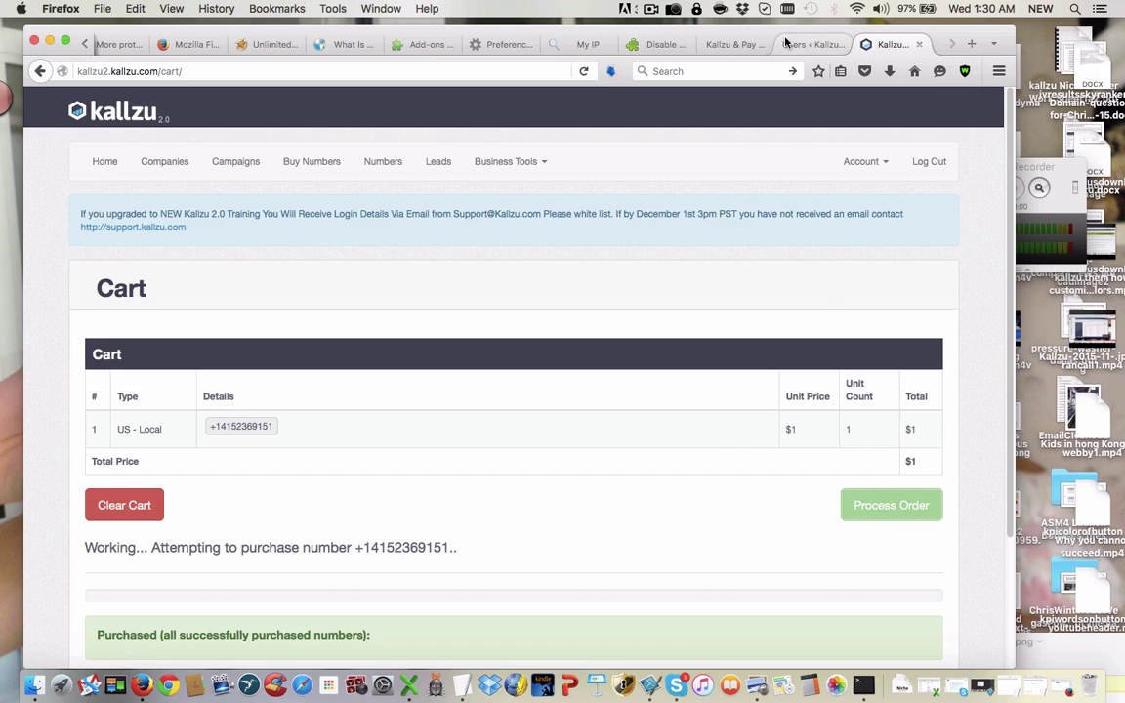
pyautogui.click(651, 9)
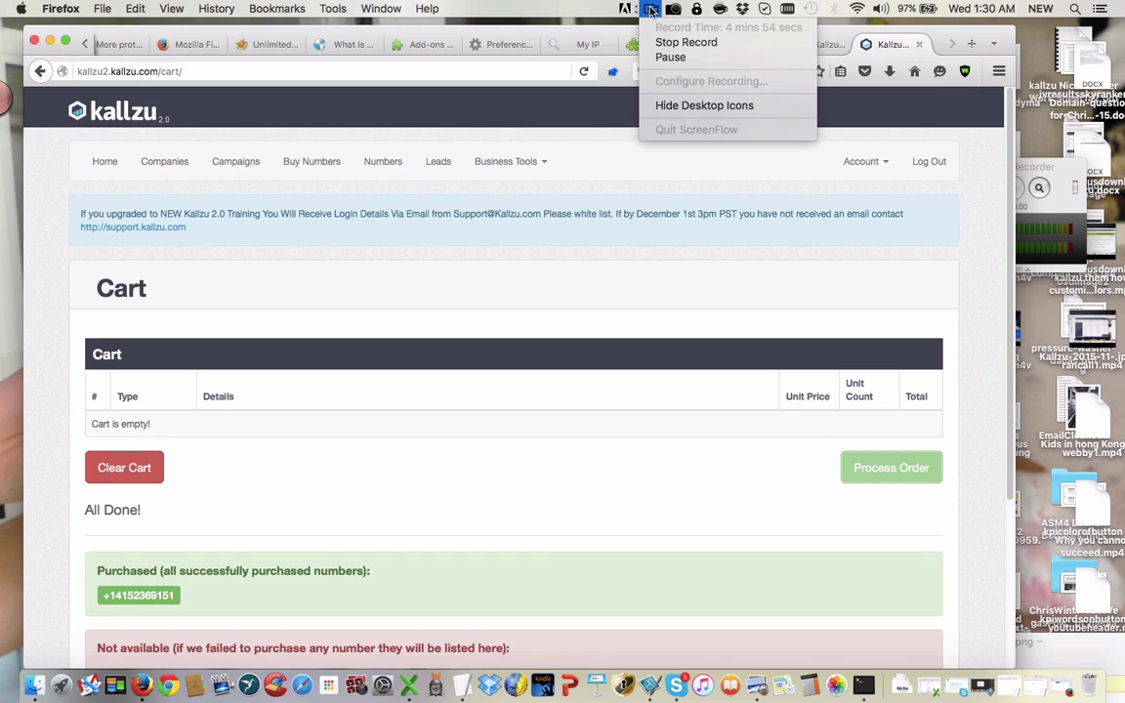
pyautogui.click(670, 58)
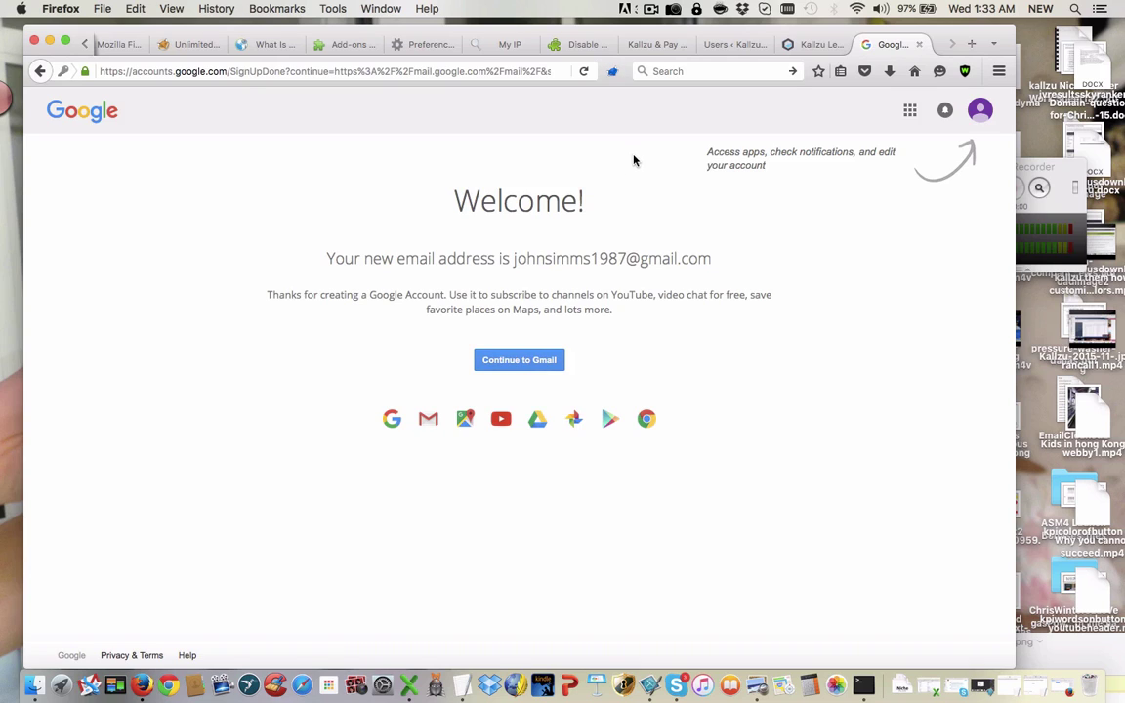
# Continue from the new Google account's welcome page to Gmail
pyautogui.click(522, 362)
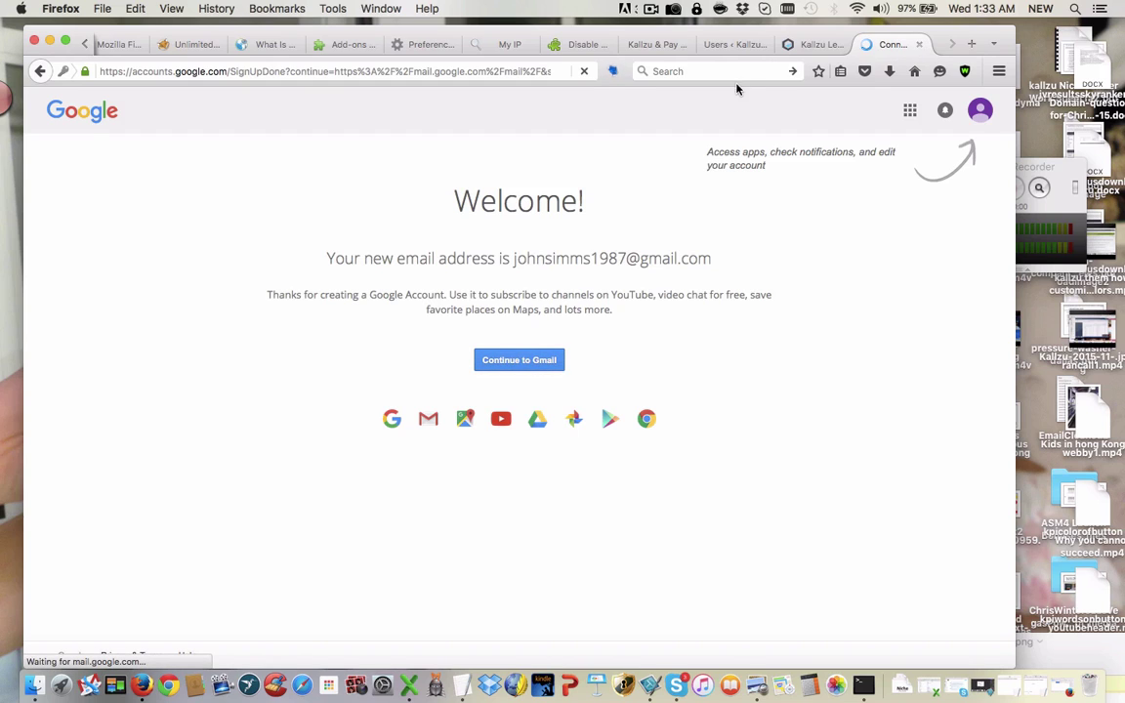
pyautogui.click(649, 10)
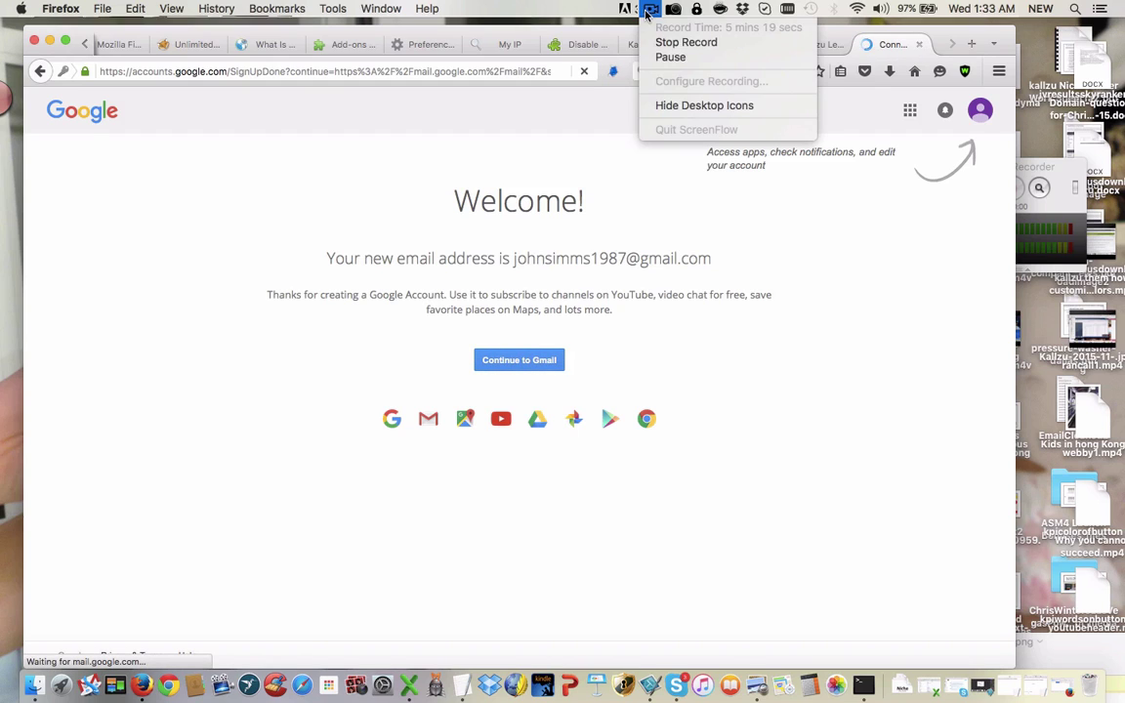
pyautogui.click(670, 57)
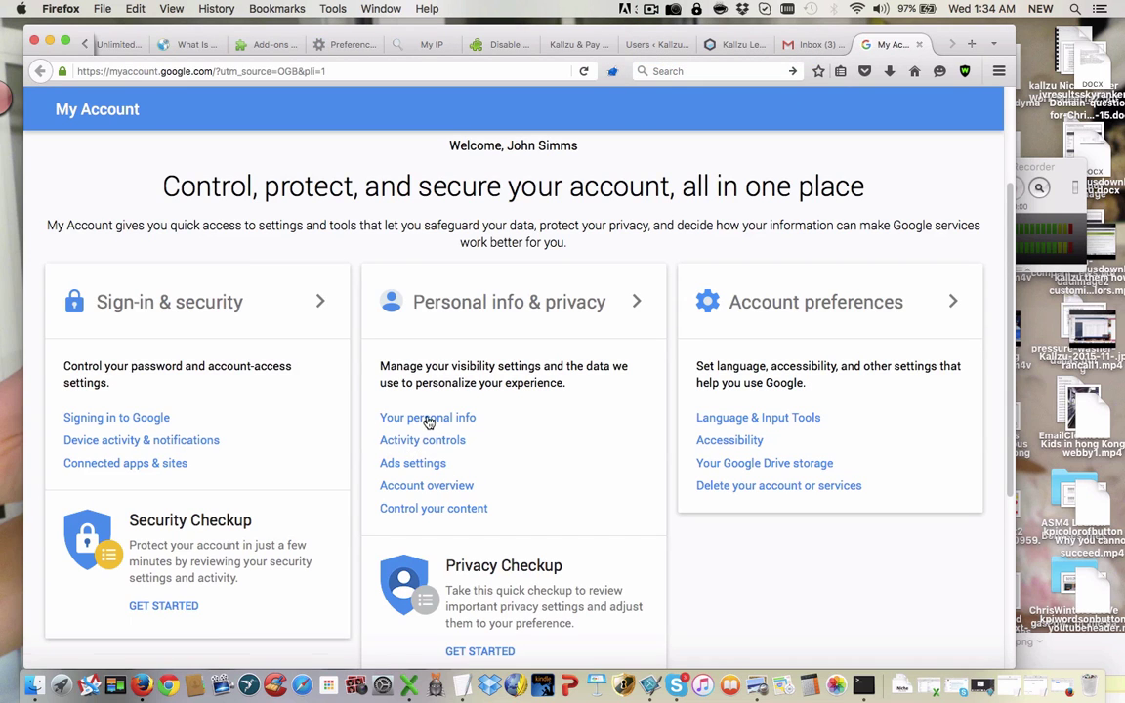
# Open the unverified recovery phone in the Google account's personal info and request an SMS verification code for it
pyautogui.click(427, 418)
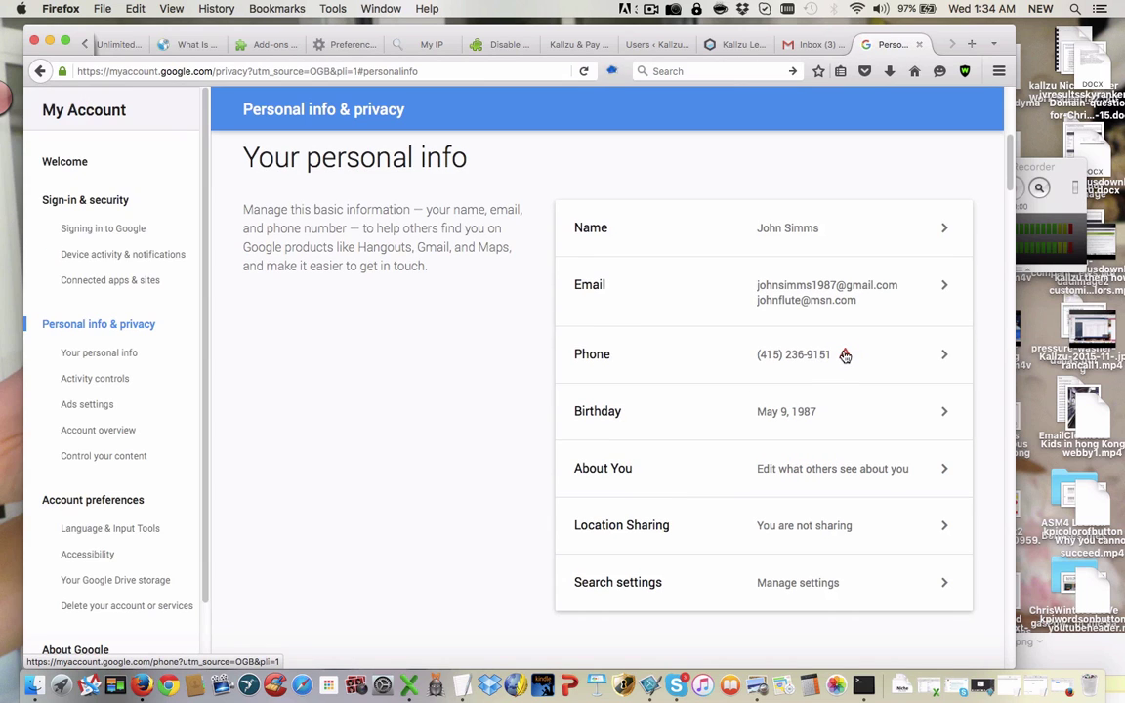
pyautogui.click(845, 356)
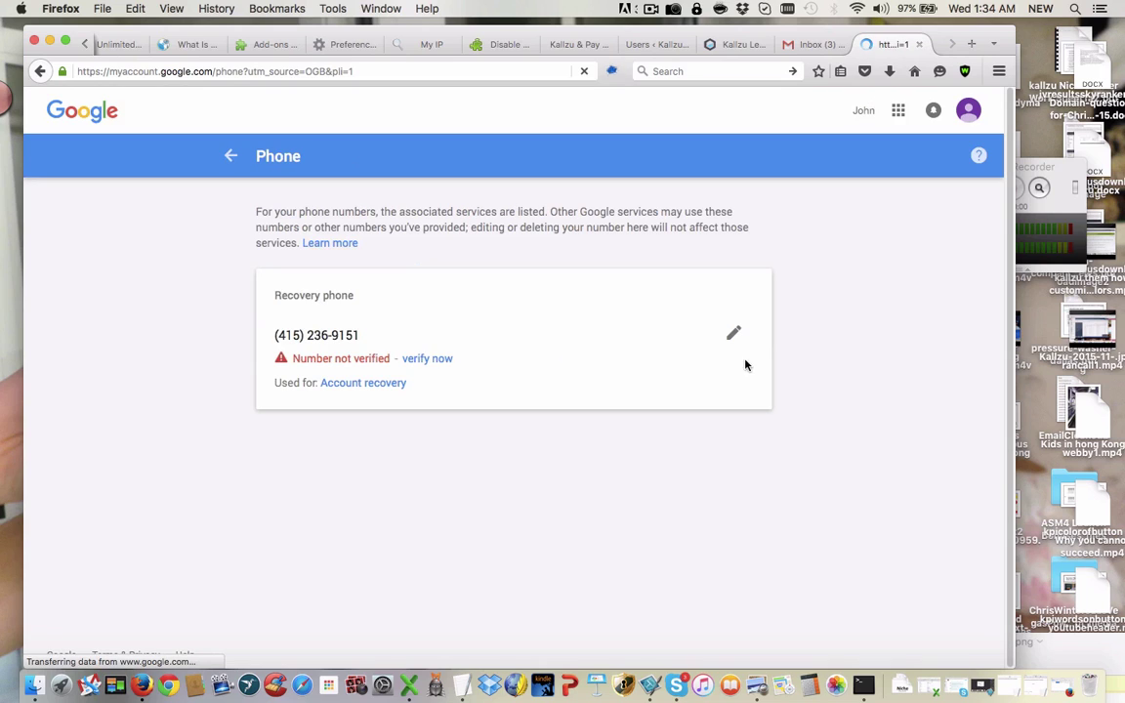
pyautogui.click(426, 359)
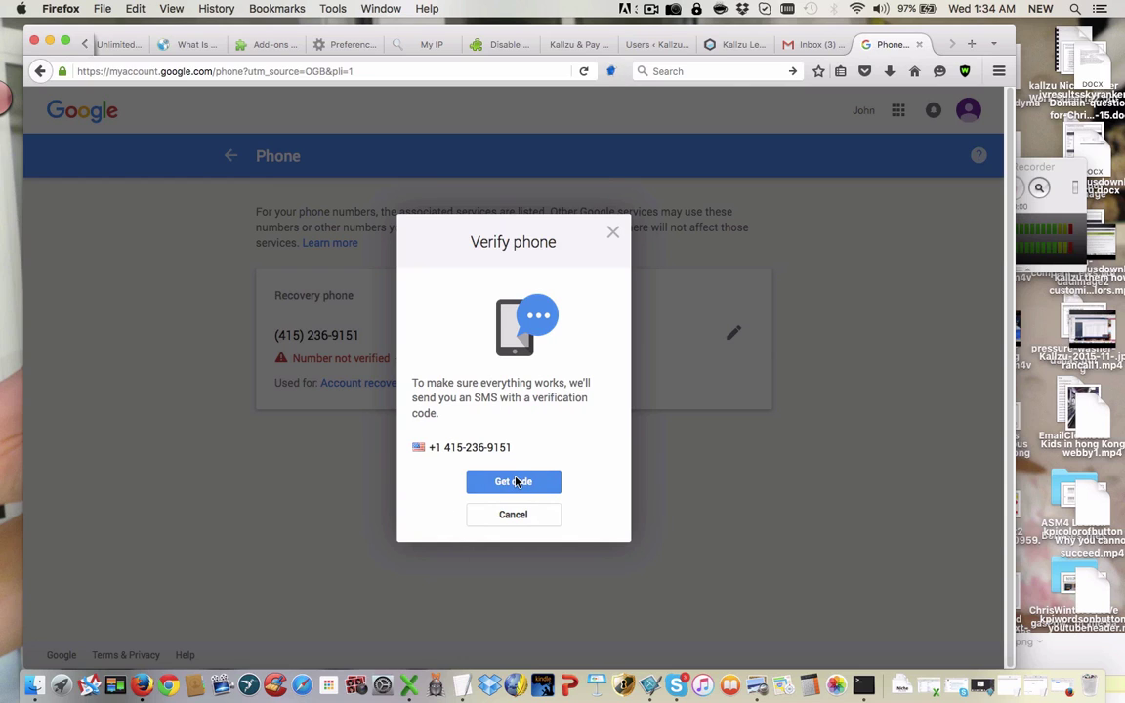
pyautogui.click(514, 482)
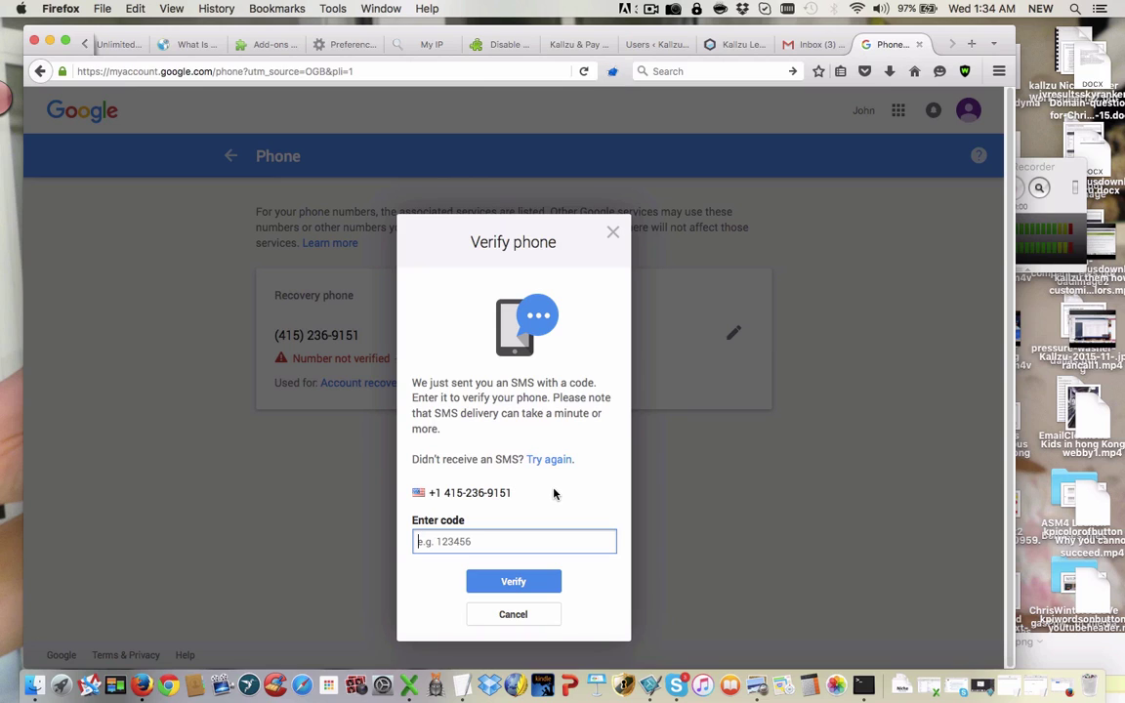
pyautogui.click(649, 10)
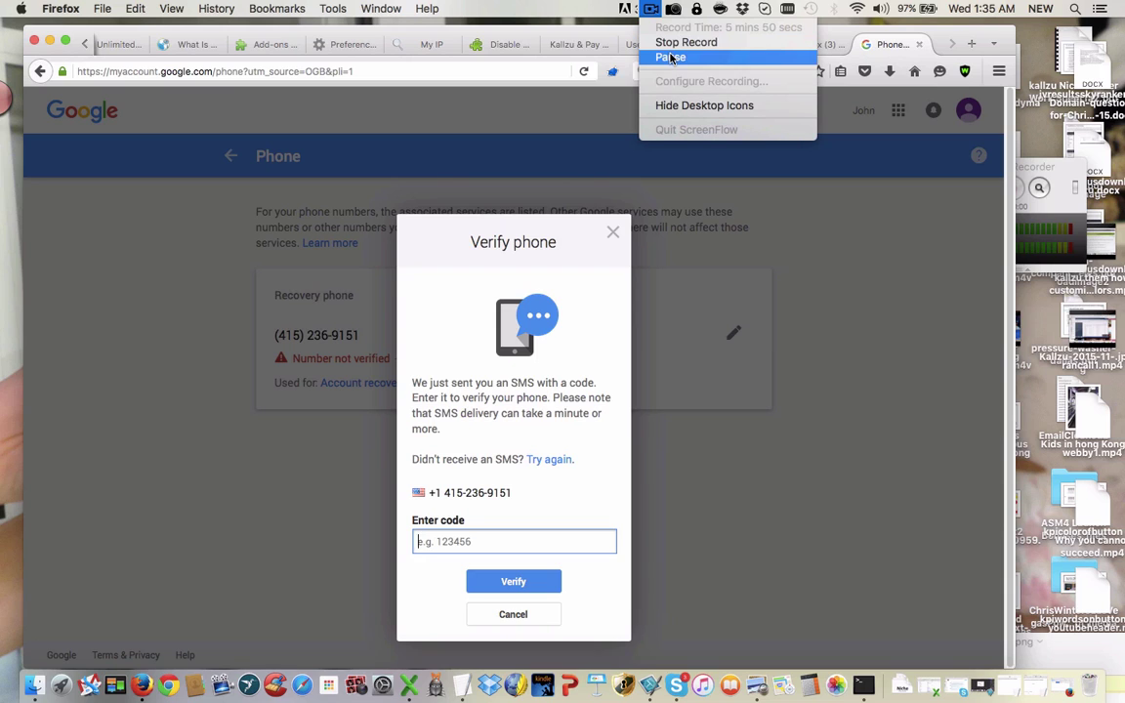
pyautogui.click(669, 58)
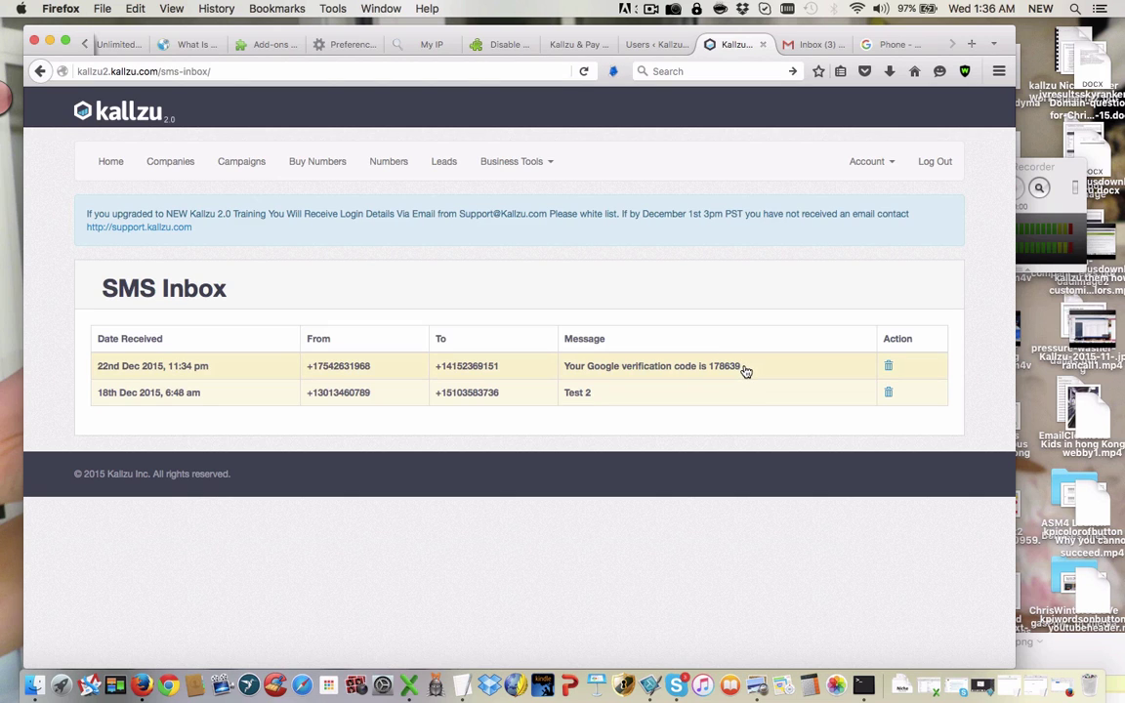
# Open the Google verification message in the Kallzu SMS Inbox and copy the verification code from it
pyautogui.moveTo(744, 370); pyautogui.dragTo(714, 369)
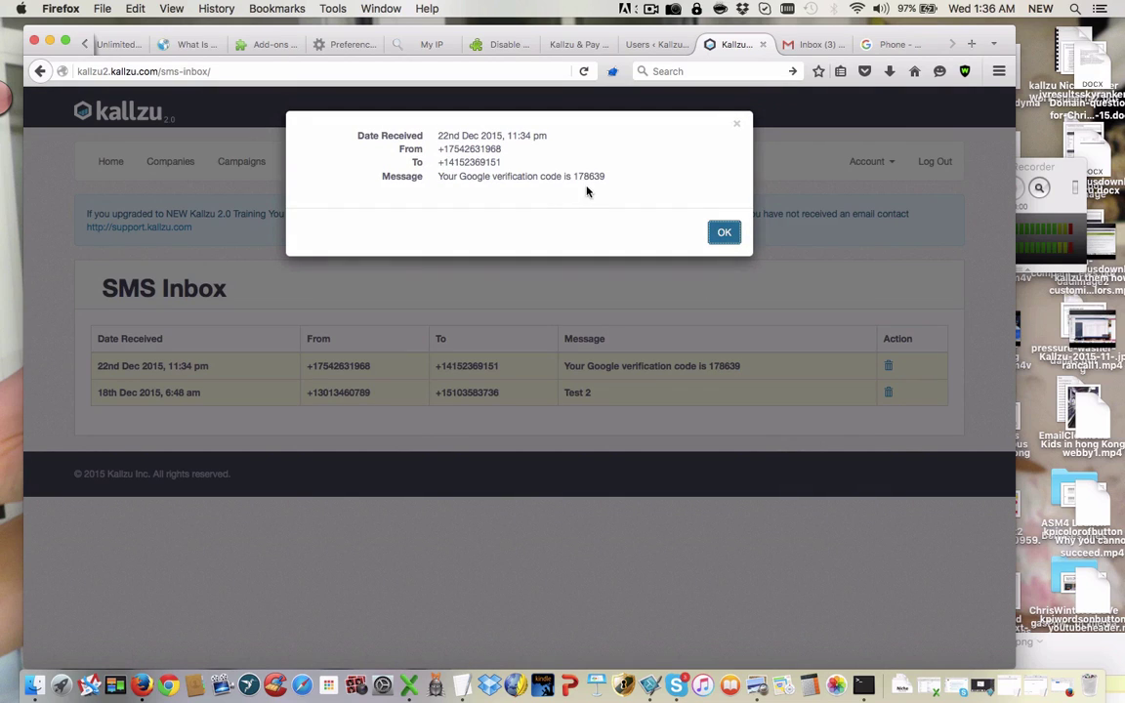
pyautogui.moveTo(573, 175); pyautogui.dragTo(605, 178)
pyautogui.rightClick(592, 175)
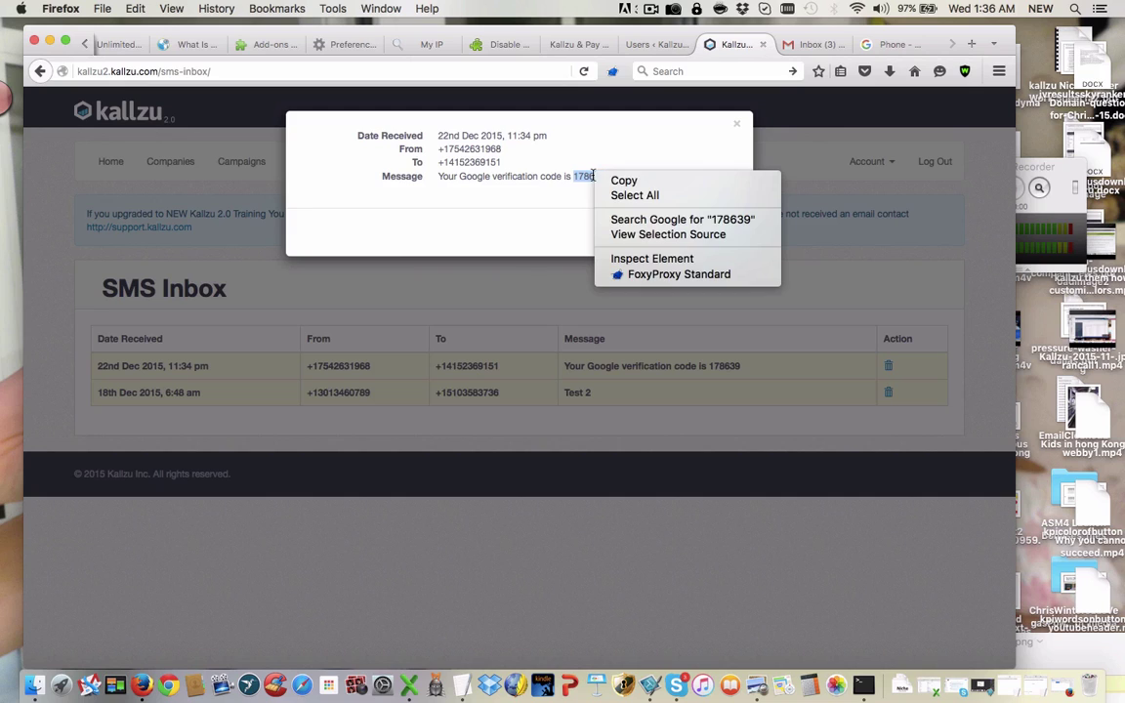
pyautogui.click(621, 181)
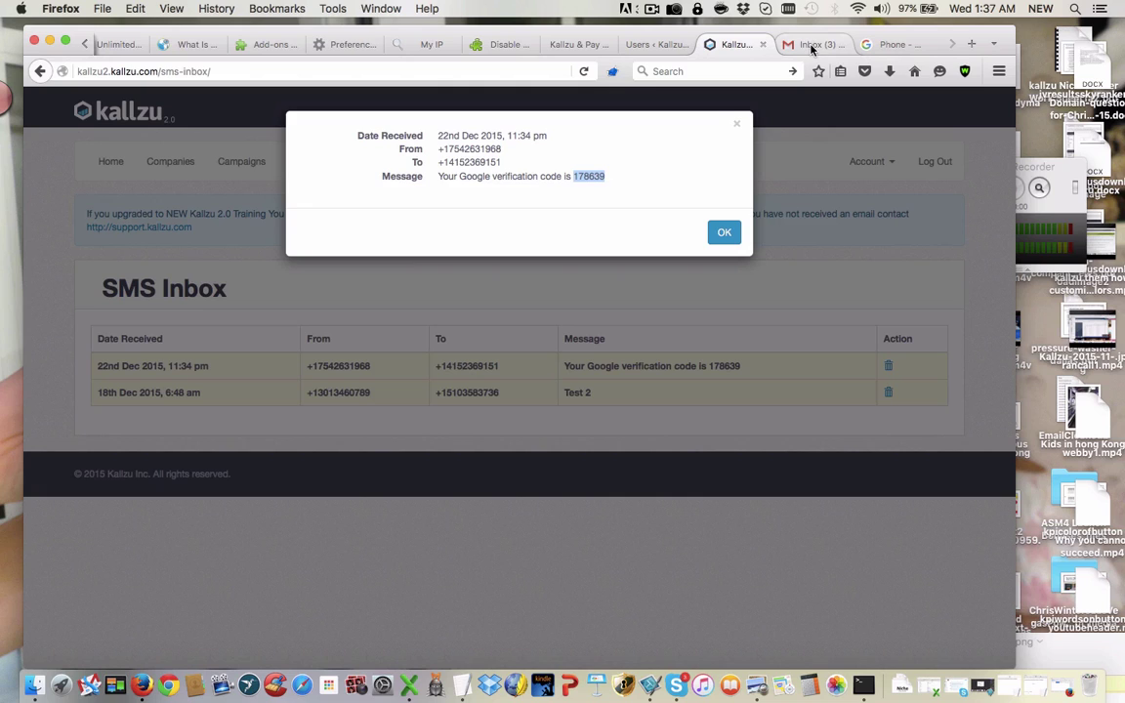
pyautogui.rightClick(890, 44)
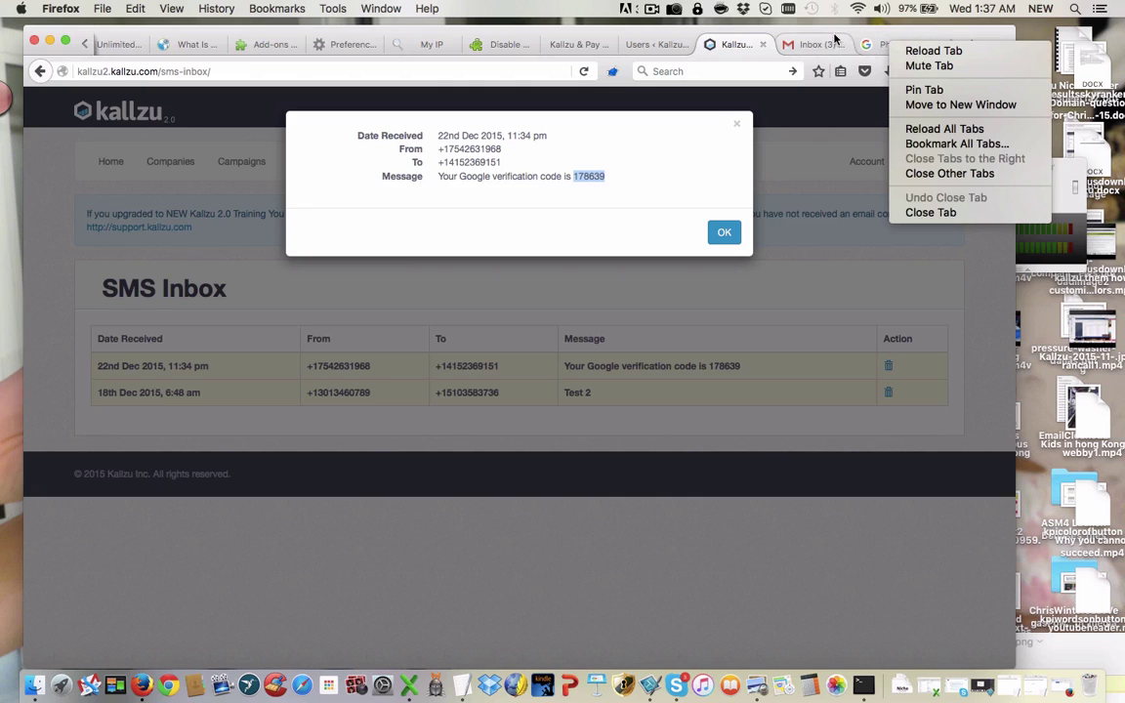
pyautogui.click(763, 72)
pyautogui.click(906, 45)
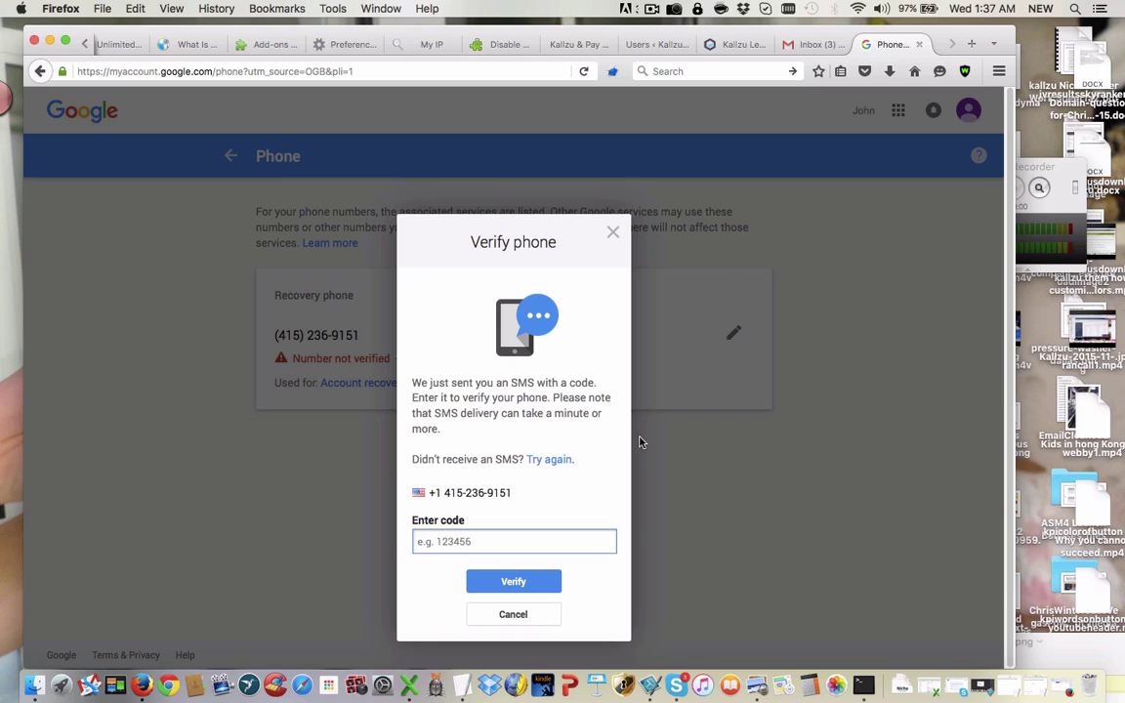
pyautogui.rightClick(435, 543)
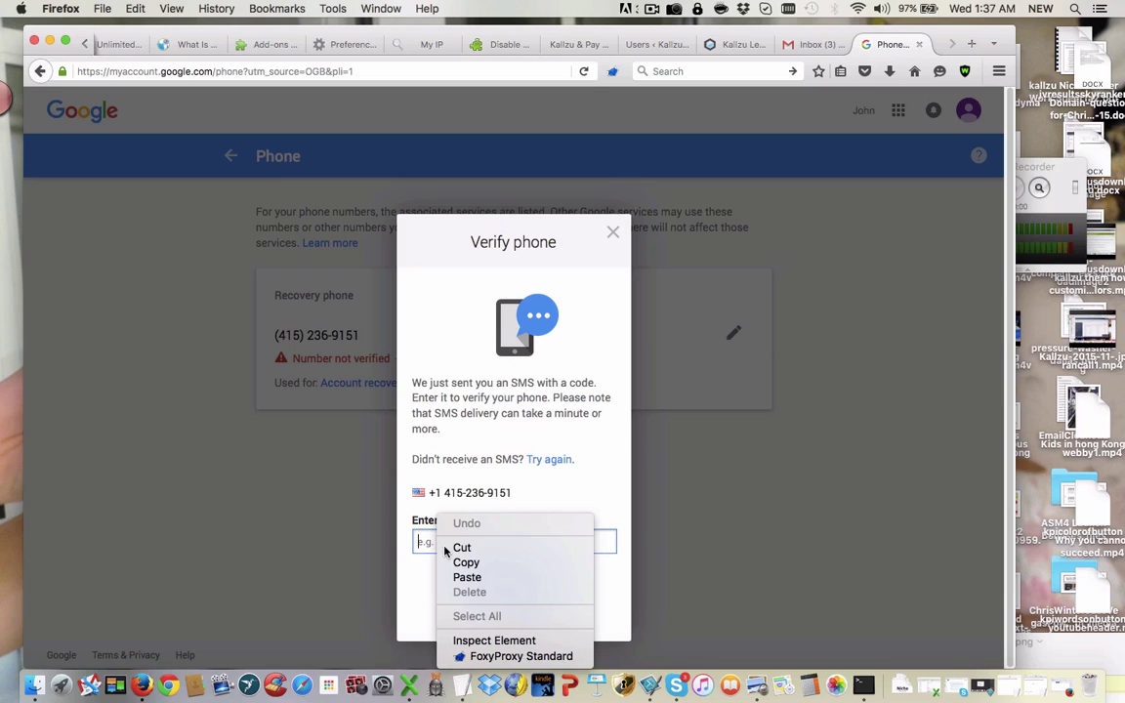
pyautogui.click(467, 577)
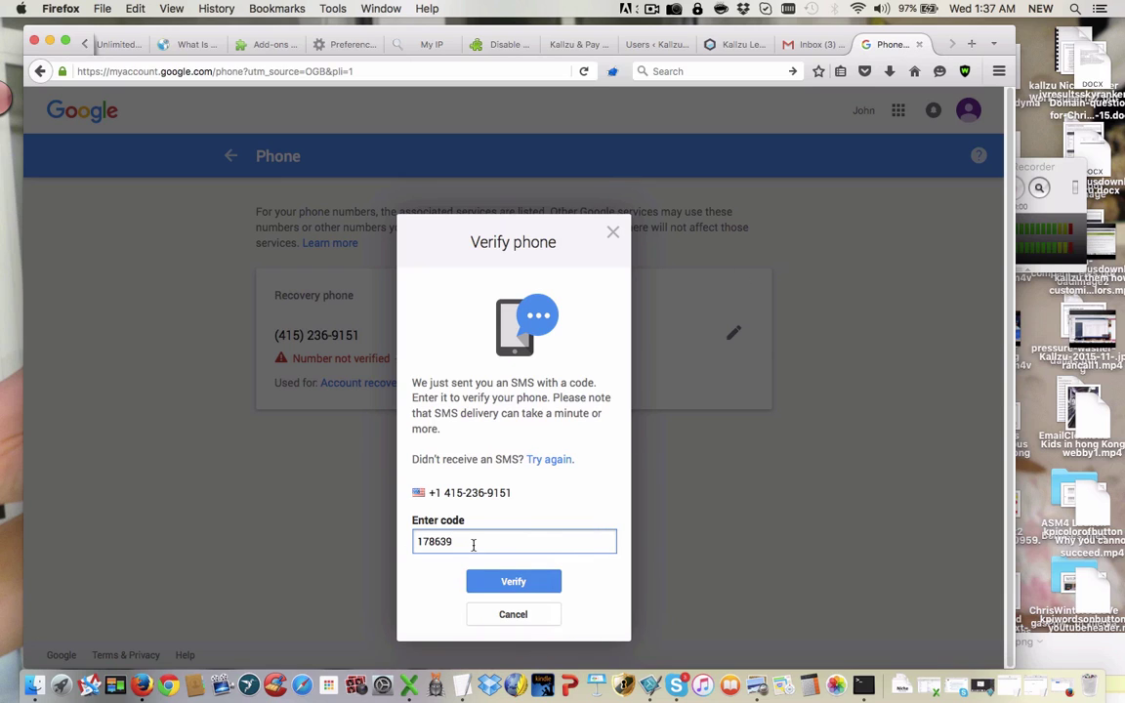
pyautogui.click(510, 583)
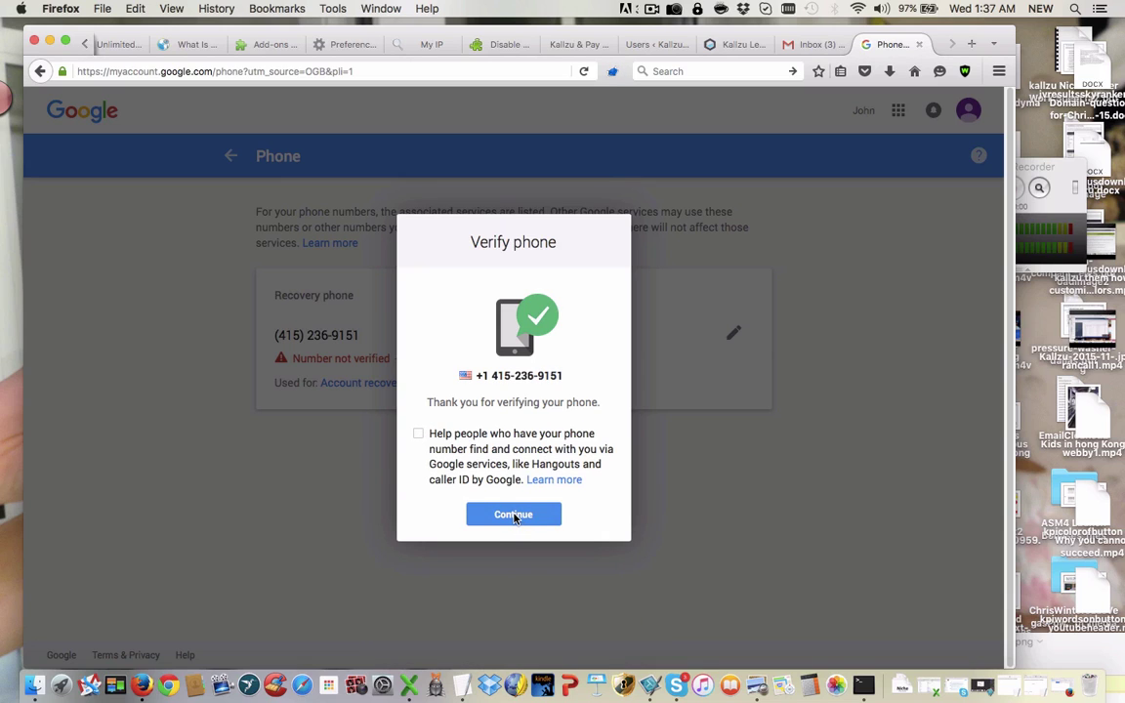
pyautogui.click(512, 514)
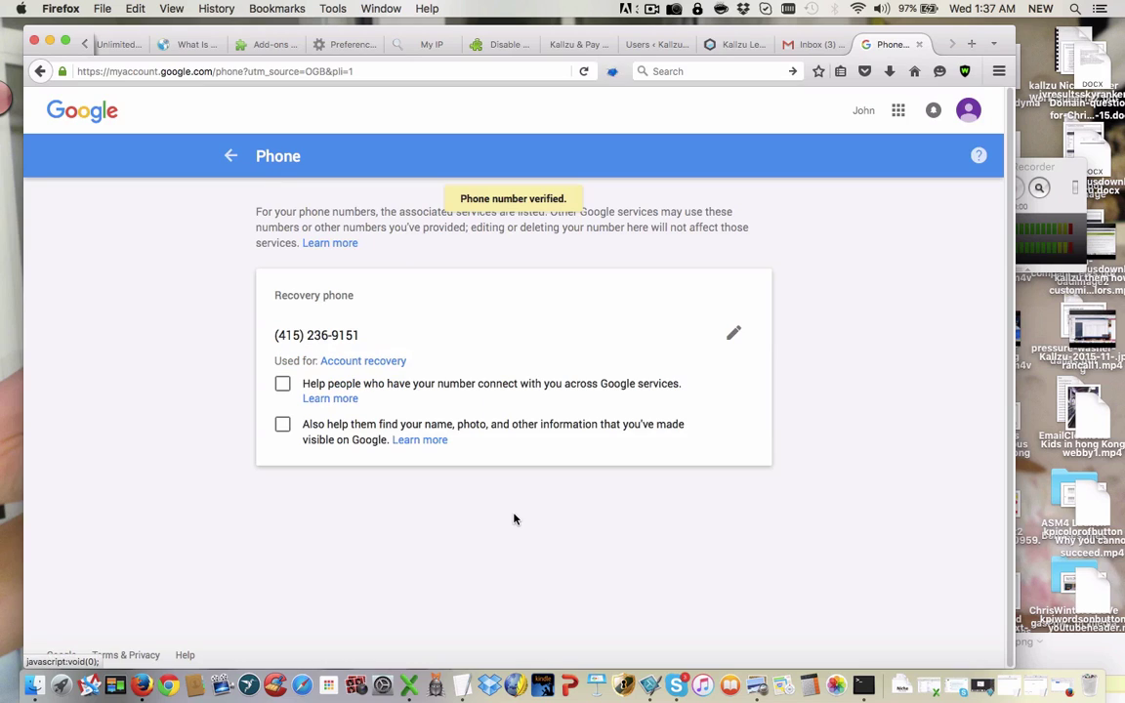